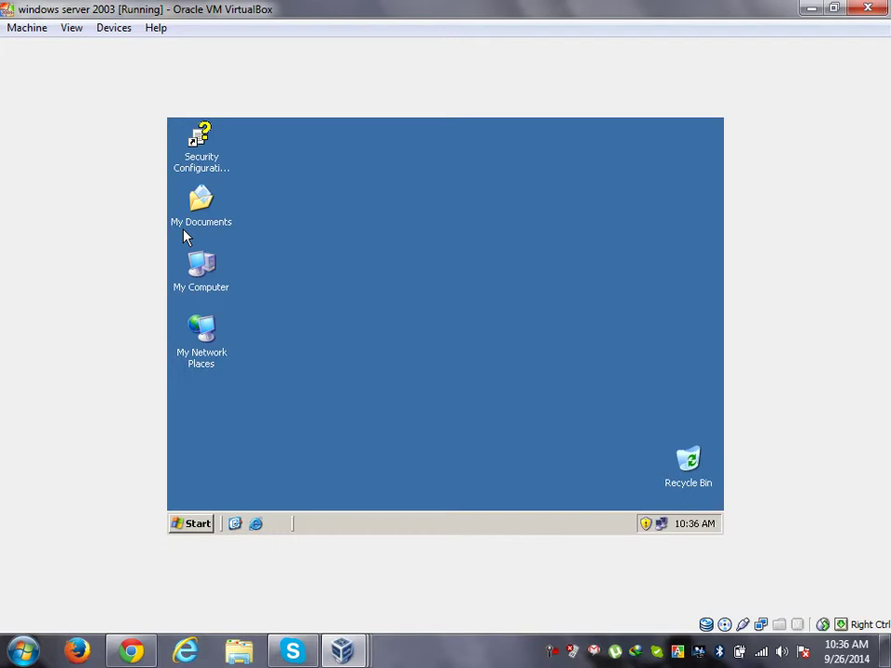
Step: Open the server's Local Area Connection status from the network icon in the system tray
double_click(661, 524)
Step: In the server's TCP/IP properties, replace preferred DNS 127.0.0.1 with 192.168.100.10 and close all network dialogs
left_click(356, 463)
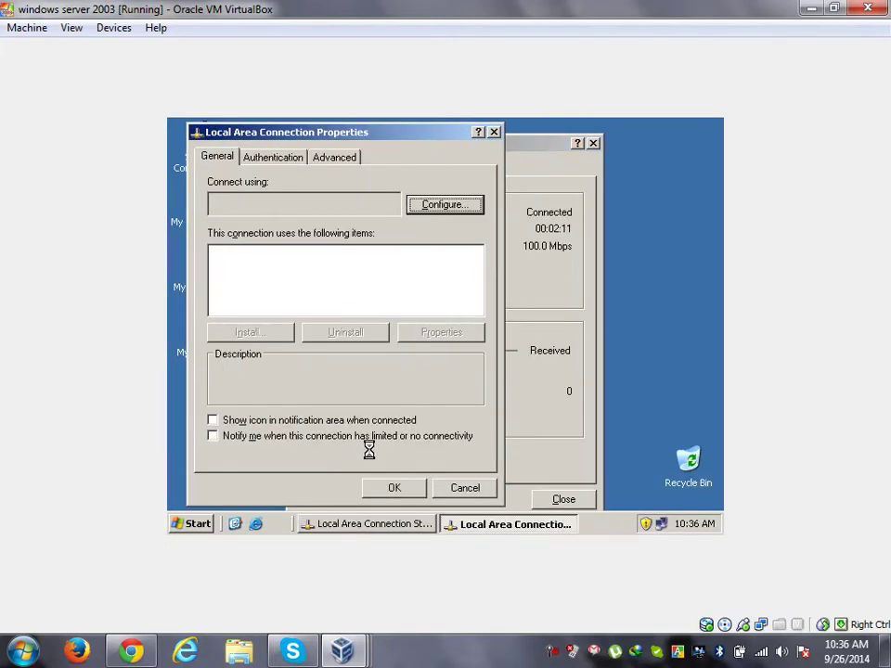
left_click(330, 298)
double_click(330, 298)
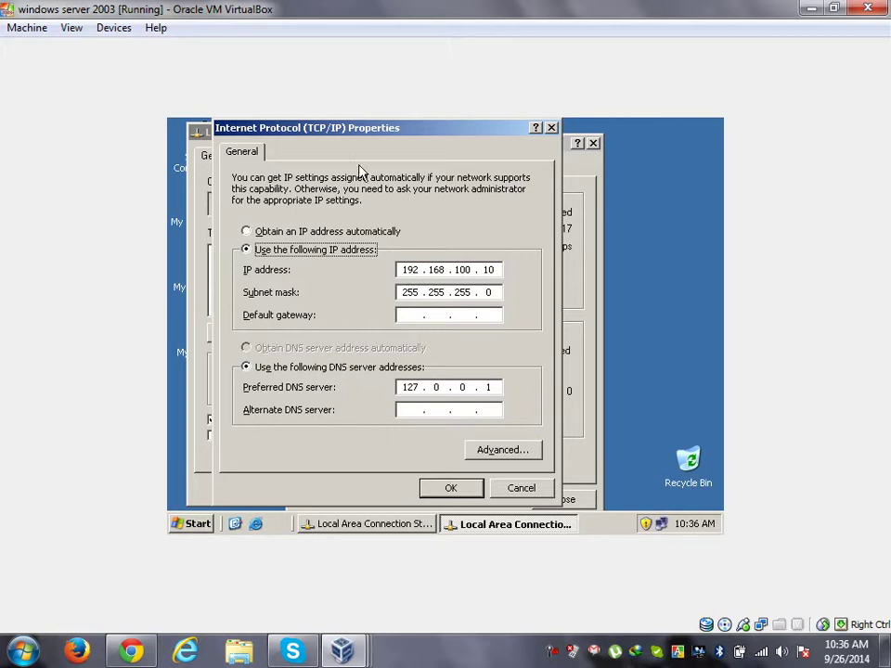
left_click_drag(364, 140, 552, 155)
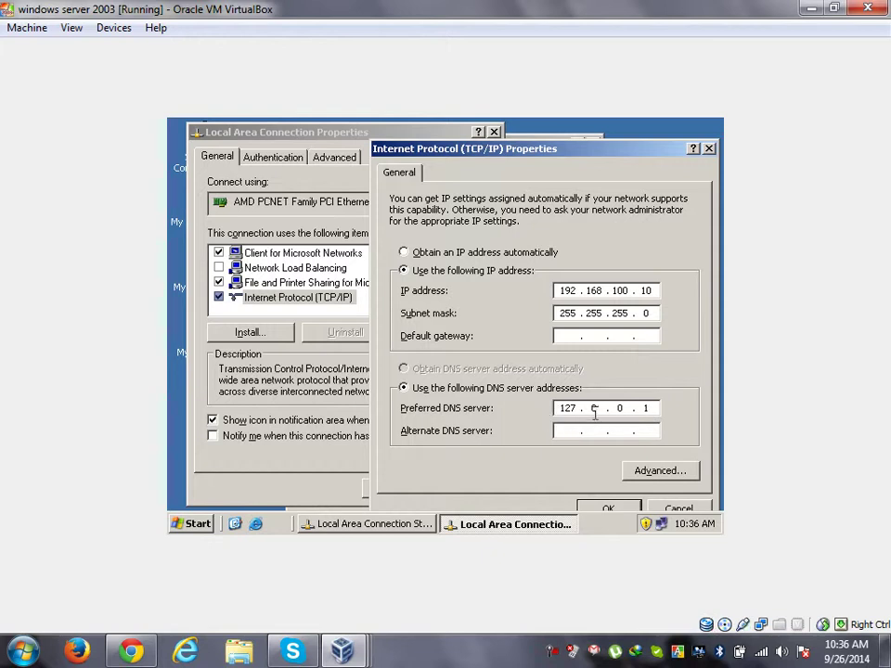
key("BackSpace")
key("BackSpace")
key("BackSpace")
key("BackSpace")
key("BackSpace")
key("BackSpace")
type("17")
key("BackSpace")
type("92 . 168 . 100 . 10")
left_click(619, 512)
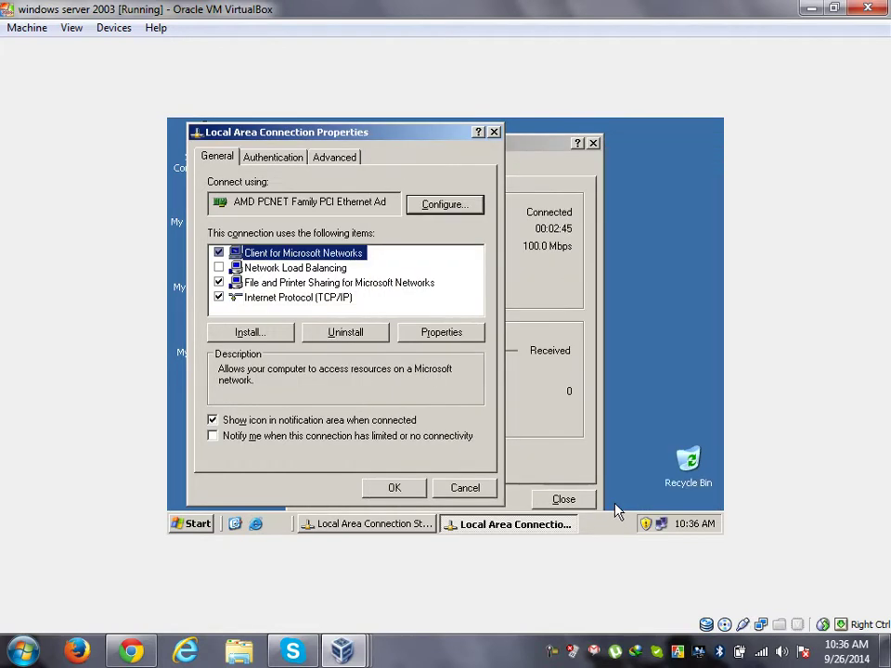
left_click(412, 487)
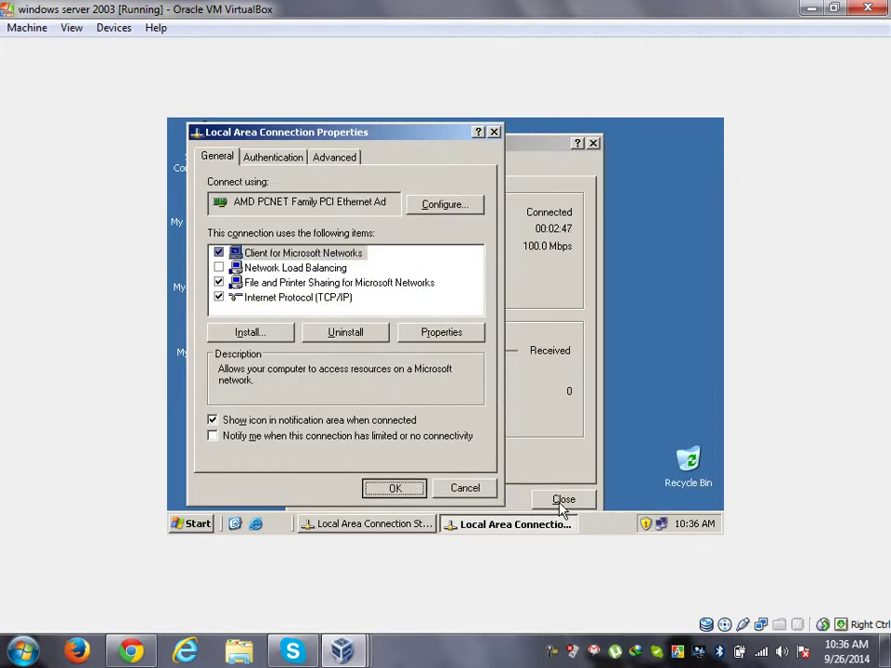
left_click(561, 507)
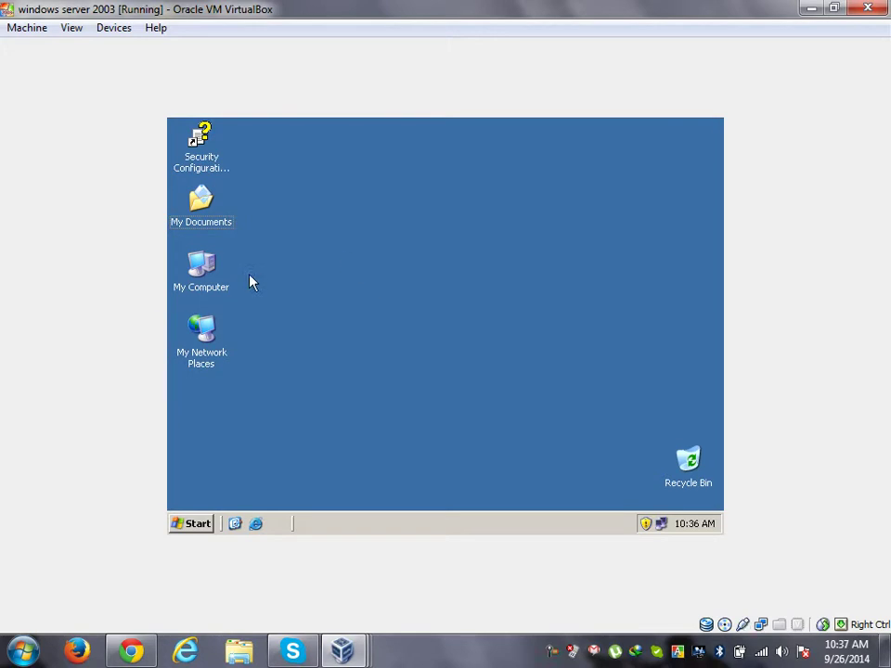
right_click(211, 264)
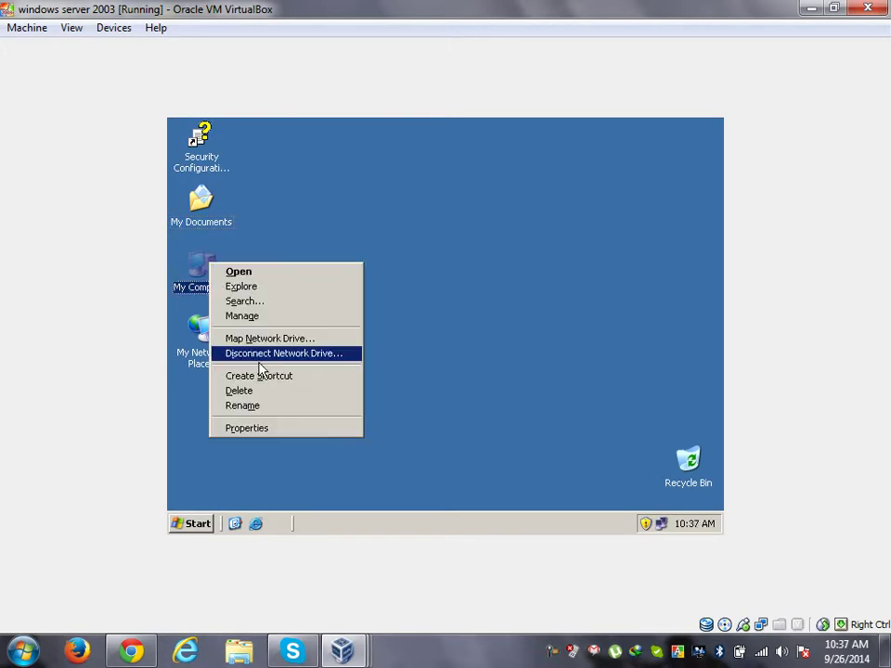
left_click(276, 430)
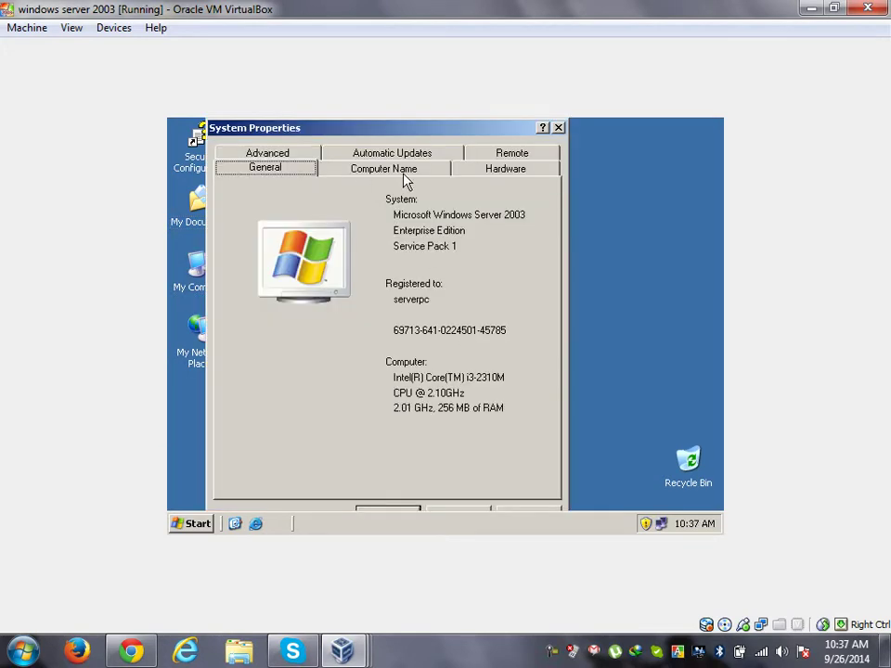
left_click(417, 175)
left_click_drag(316, 303, 415, 310)
left_click(417, 310)
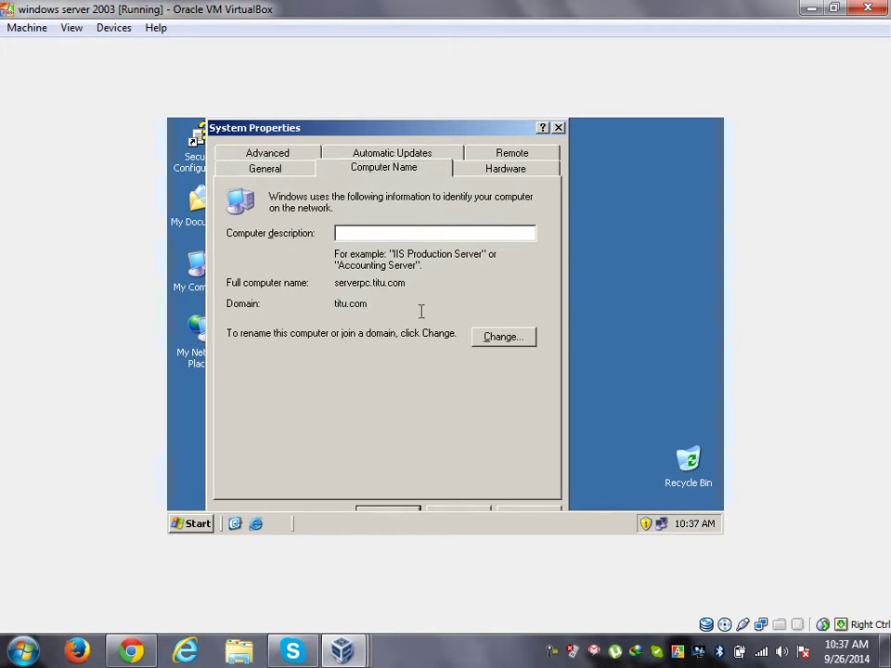
left_click(560, 128)
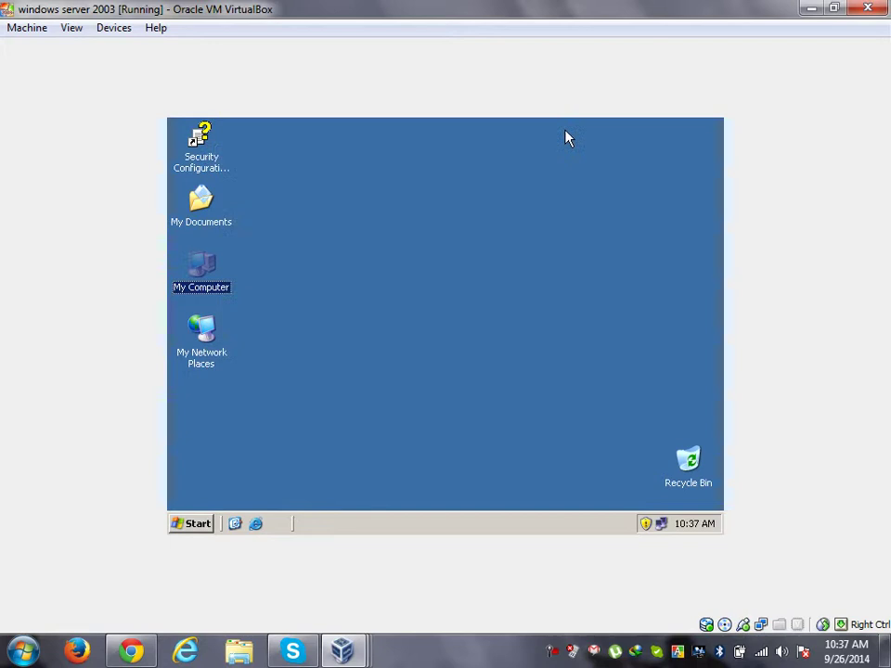
Step: Refresh the server desktop and show the Start menu's Administrative Tools list
right_click(472, 184)
left_click(526, 212)
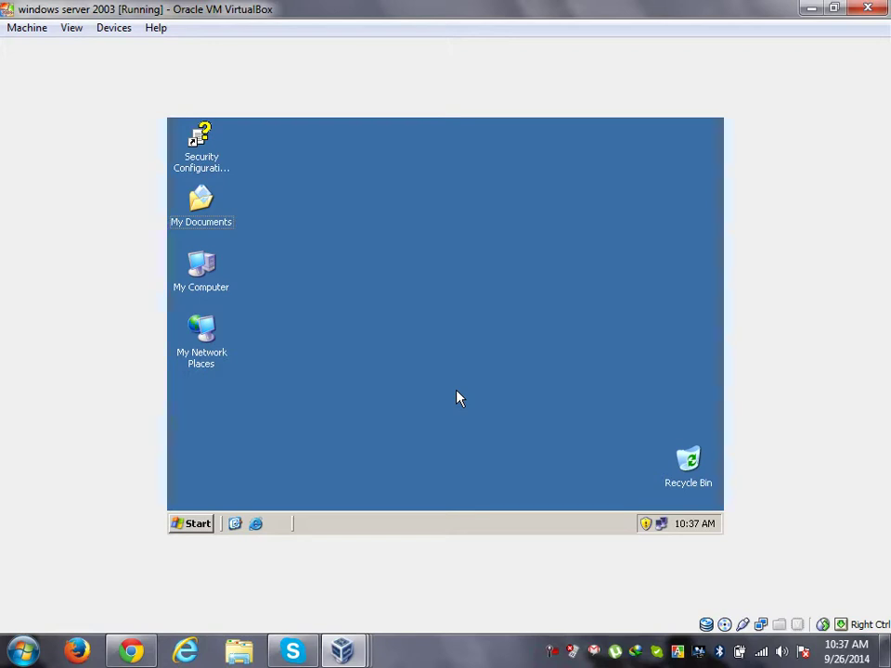
left_click(191, 523)
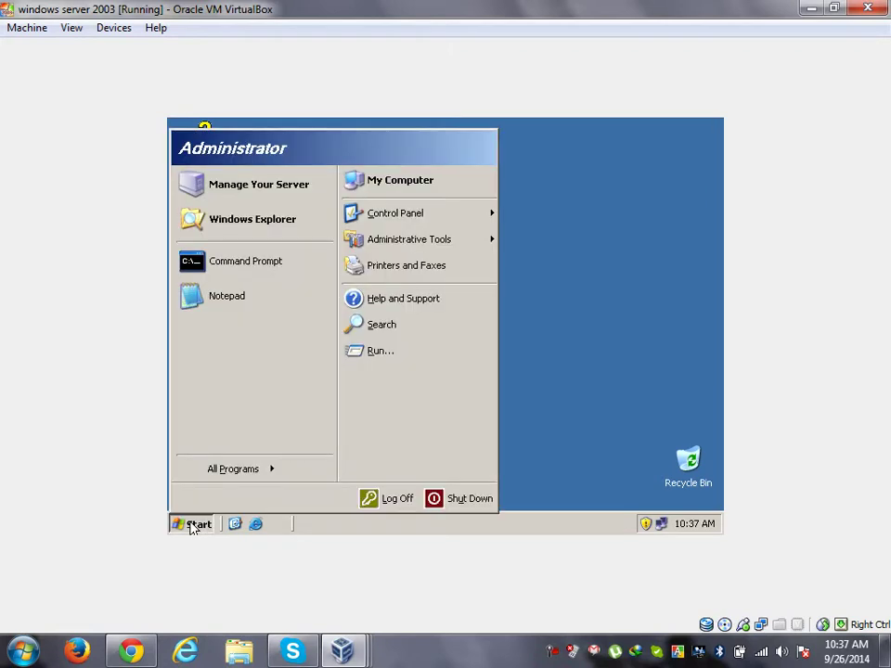
mouse_move(251, 475)
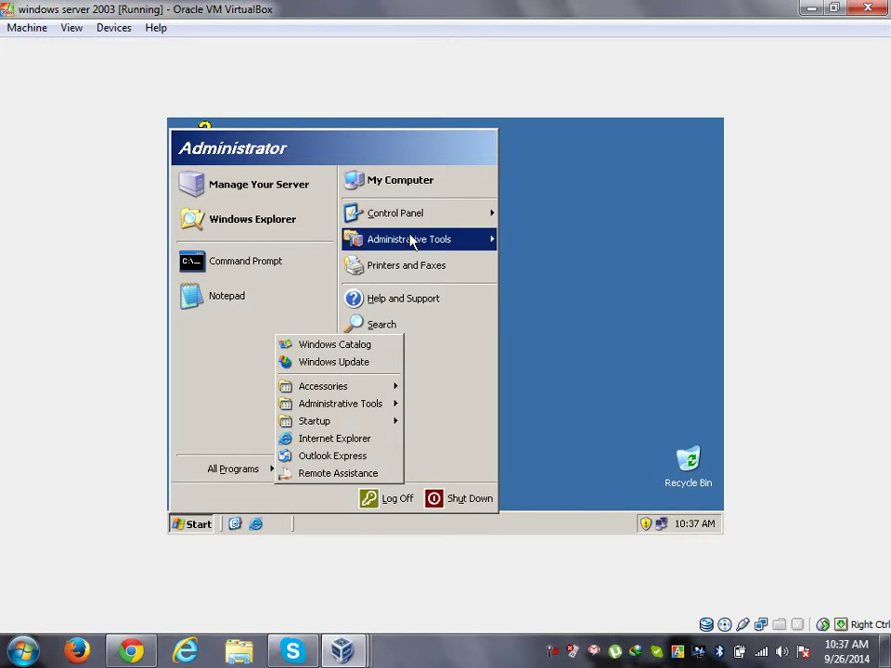
mouse_move(423, 243)
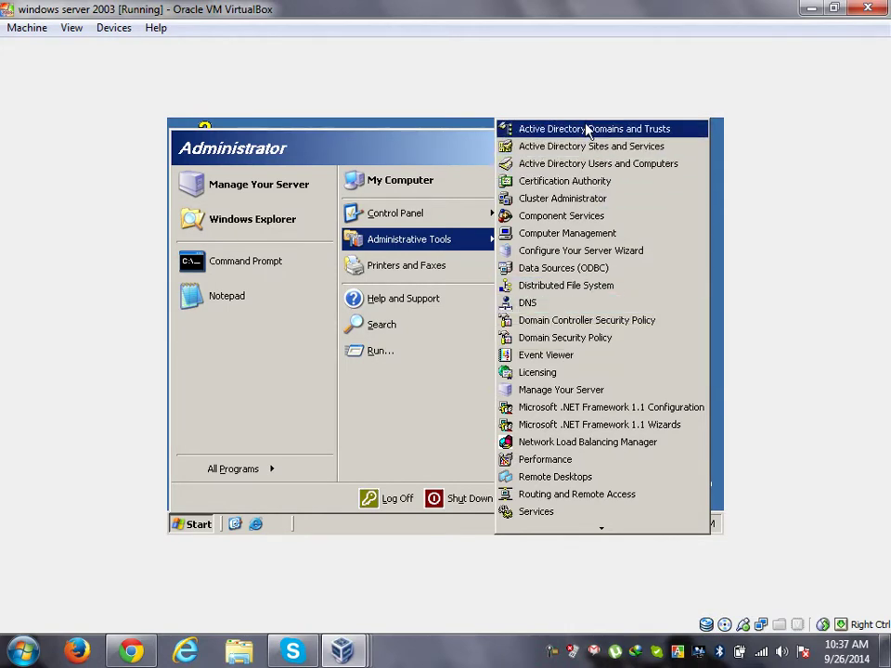
Step: Launch Active Directory Users and Computers, browse titu.com's Computers and Domain Controllers, then return to Users
left_click(669, 176)
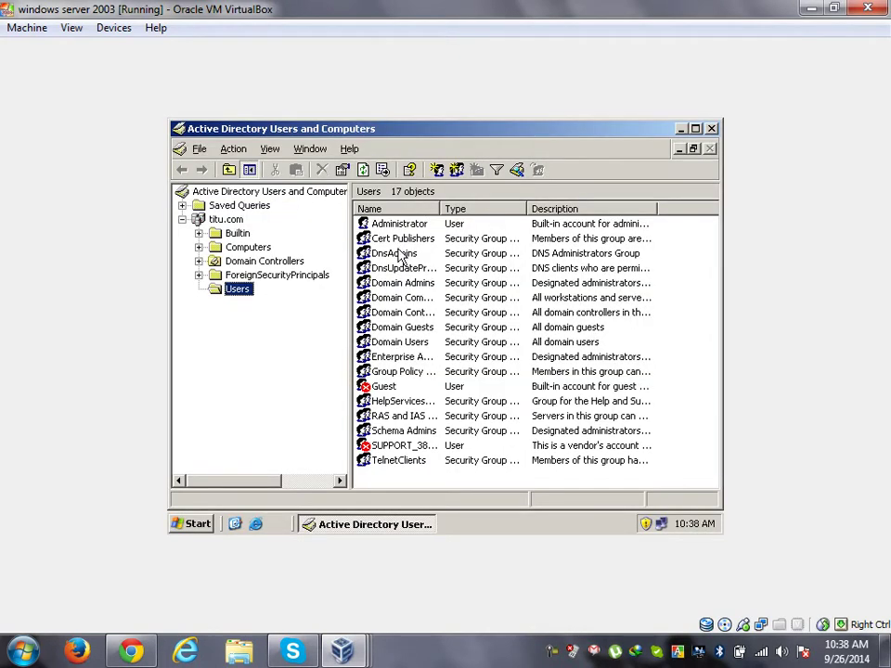
left_click(244, 275)
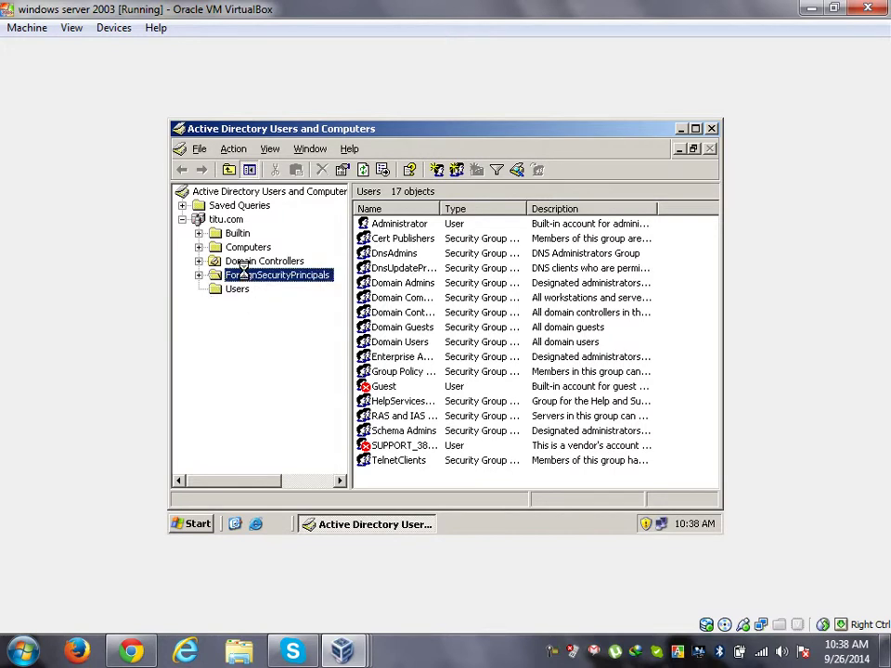
left_click(243, 261)
left_click(247, 251)
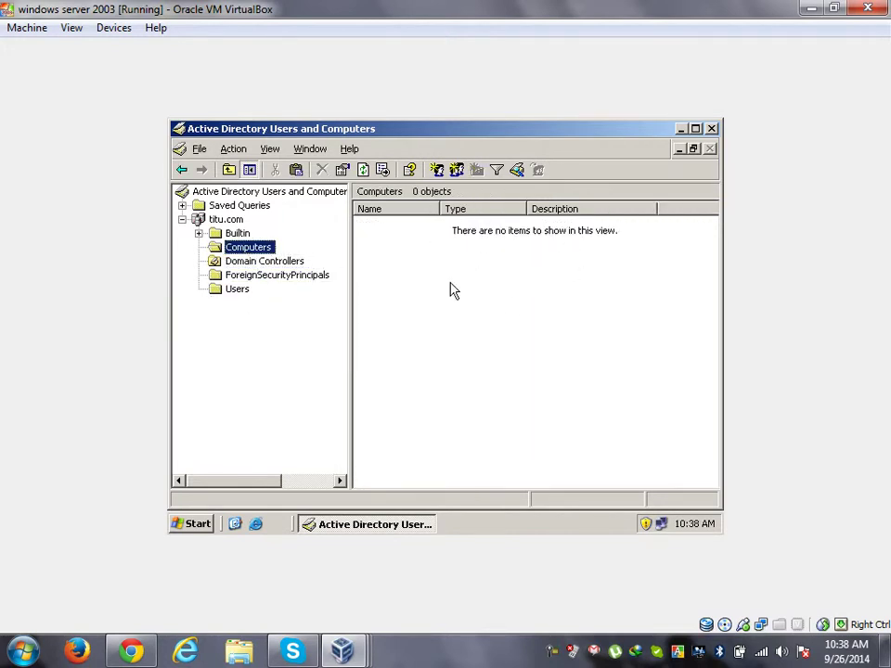
left_click(282, 265)
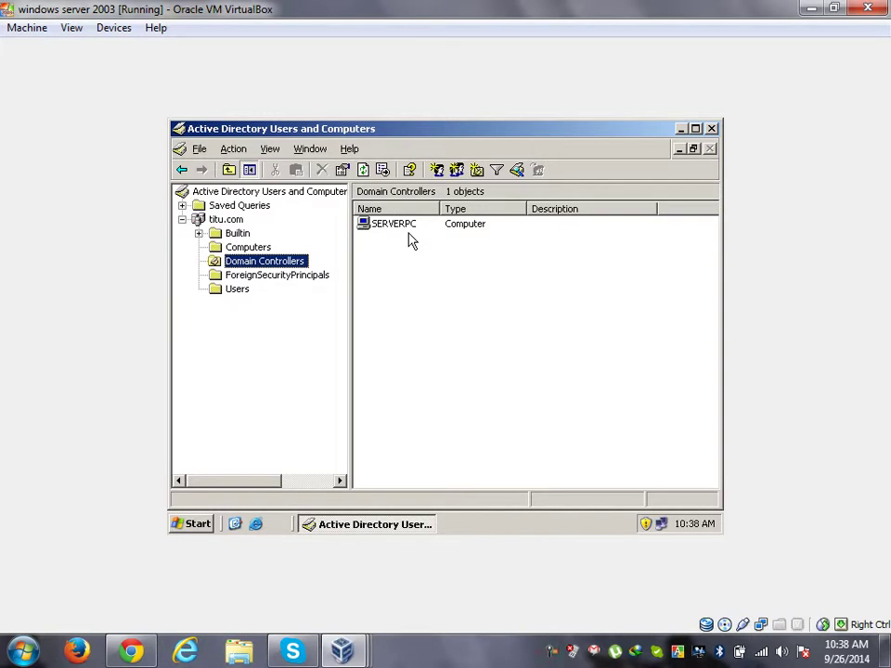
left_click(245, 292)
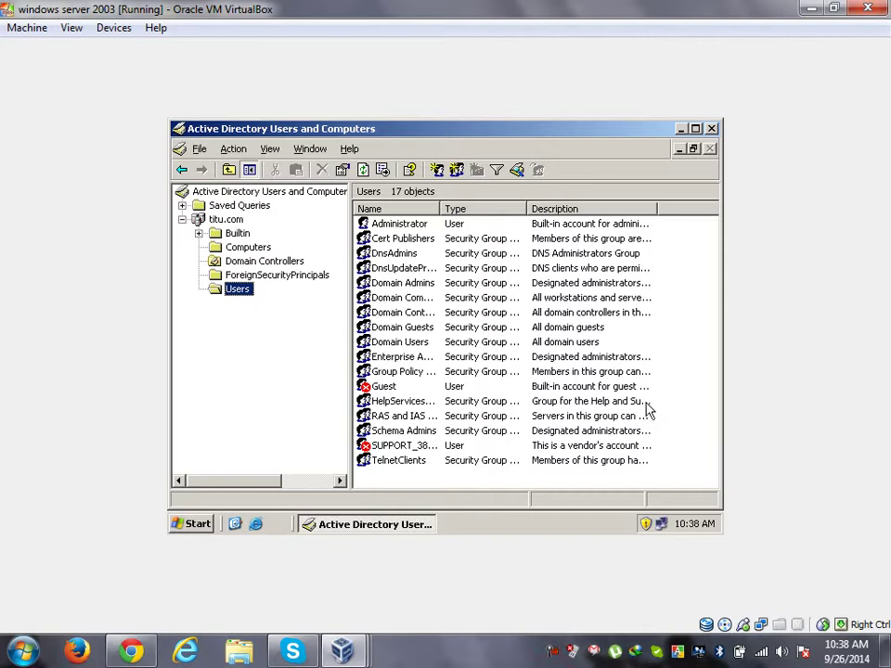
right_click(555, 487)
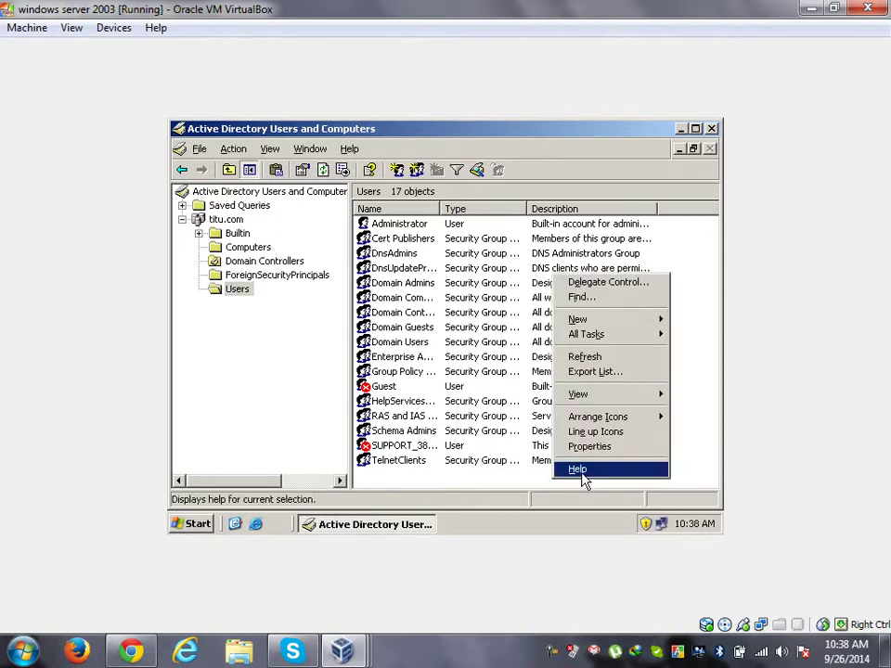
left_click(621, 321)
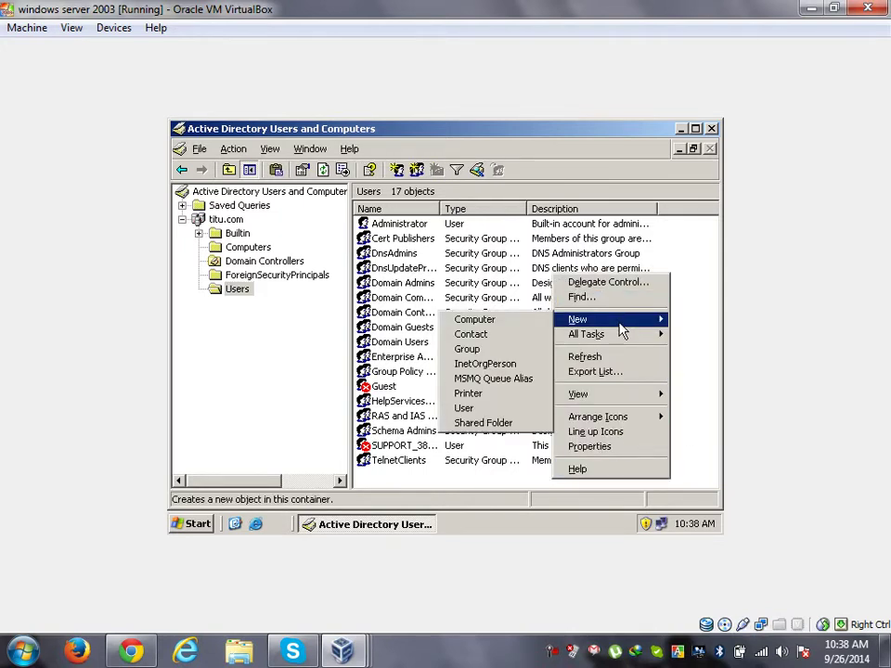
left_click(492, 409)
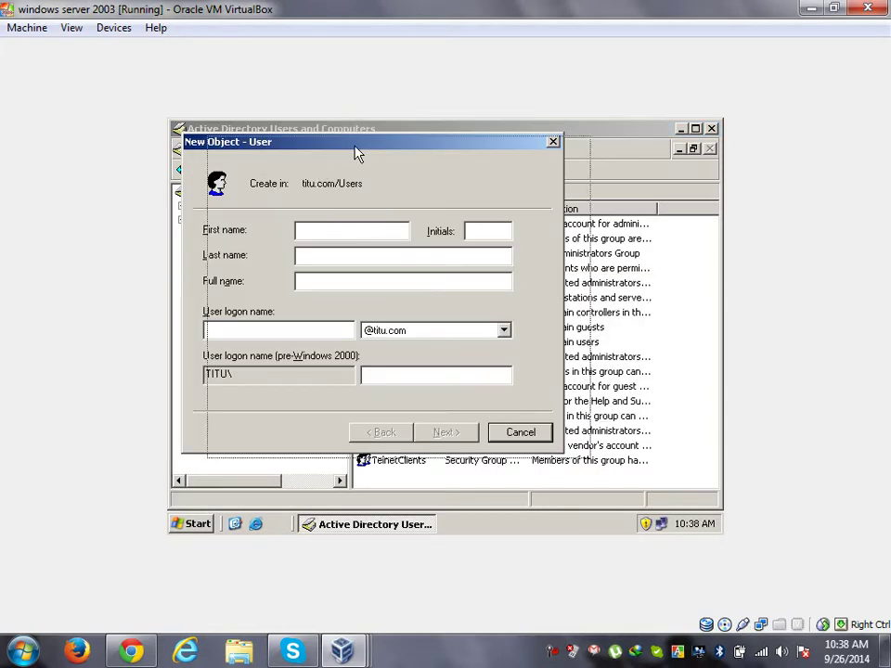
left_click_drag(330, 148, 427, 168)
type("user")
key("BackSpace")
type("er1")
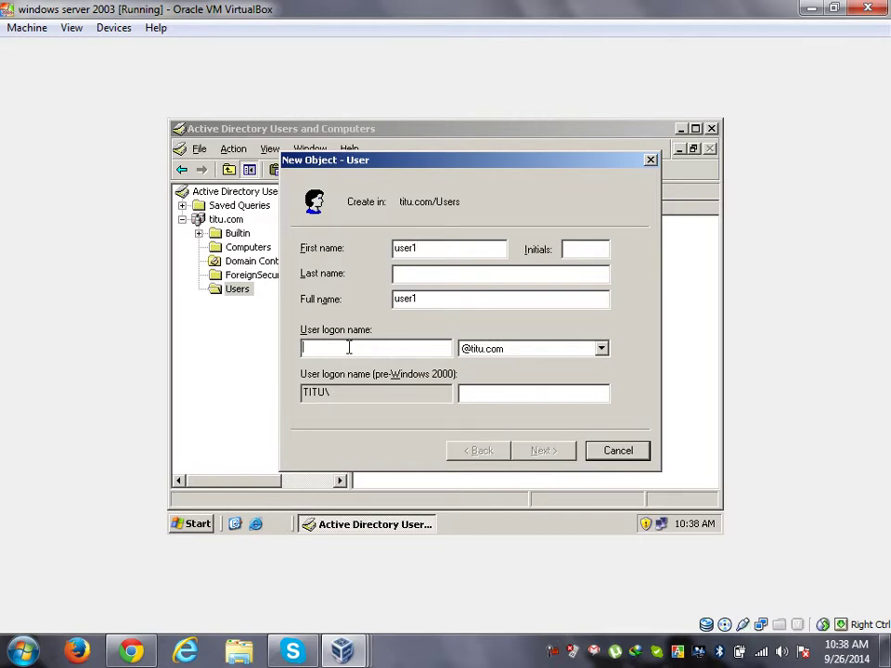
type("user1")
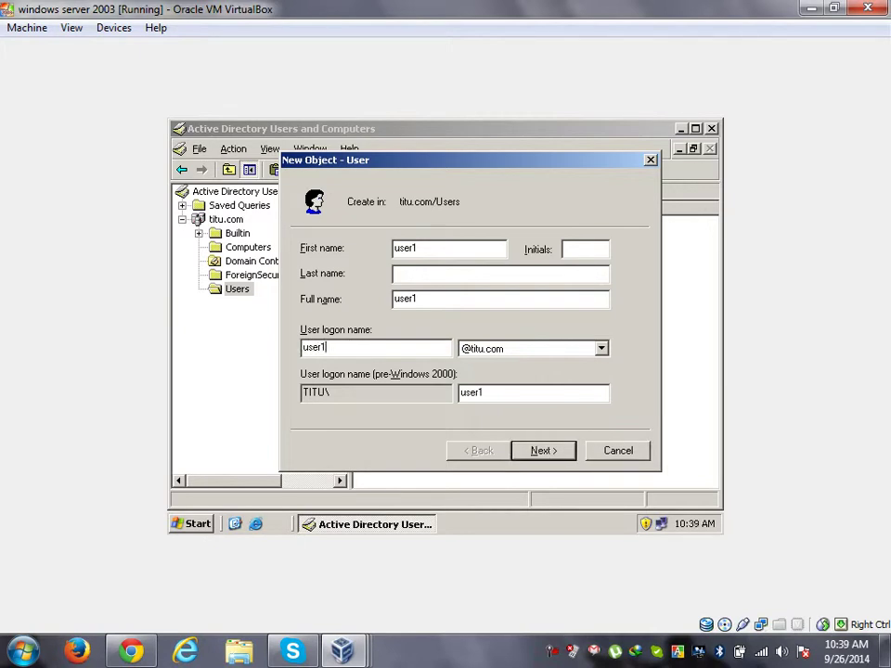
left_click(528, 353)
left_click(528, 365)
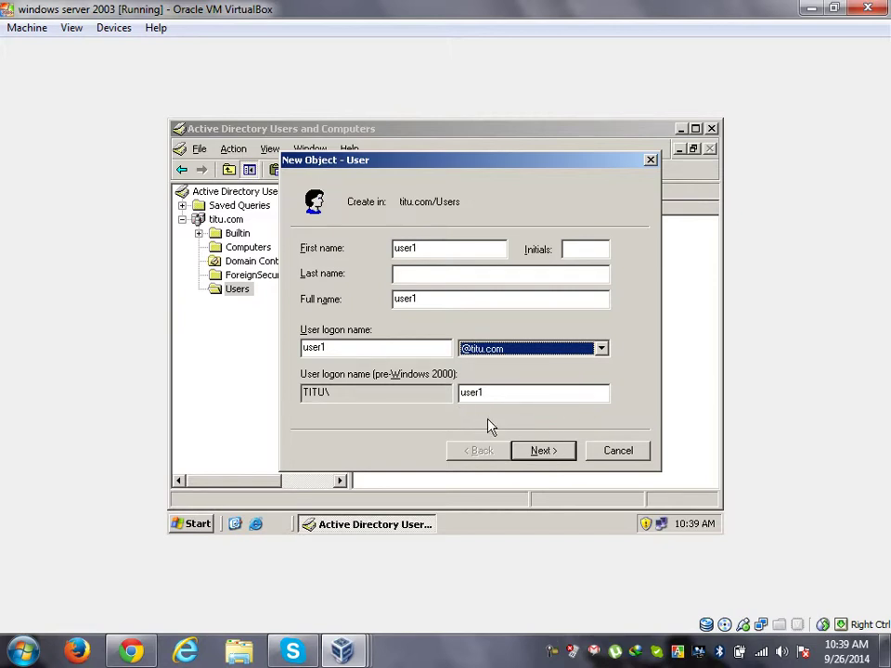
left_click(543, 451)
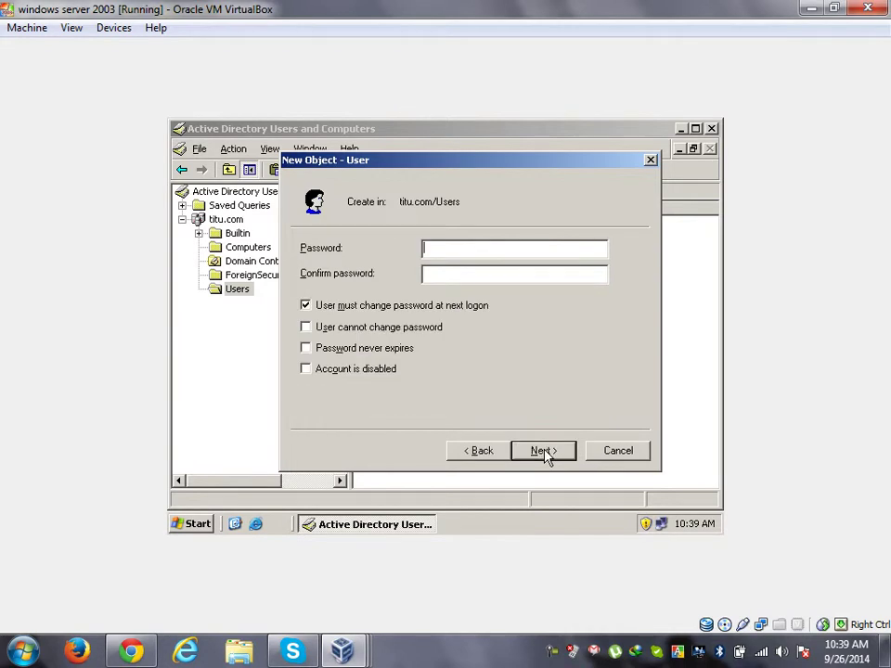
Step: Turn off 'must change password at next logon', enter a password twice, and try finishing the wizard
left_click(356, 313)
left_click(482, 253)
type("****")
left_click(528, 274)
type("****")
left_click(540, 449)
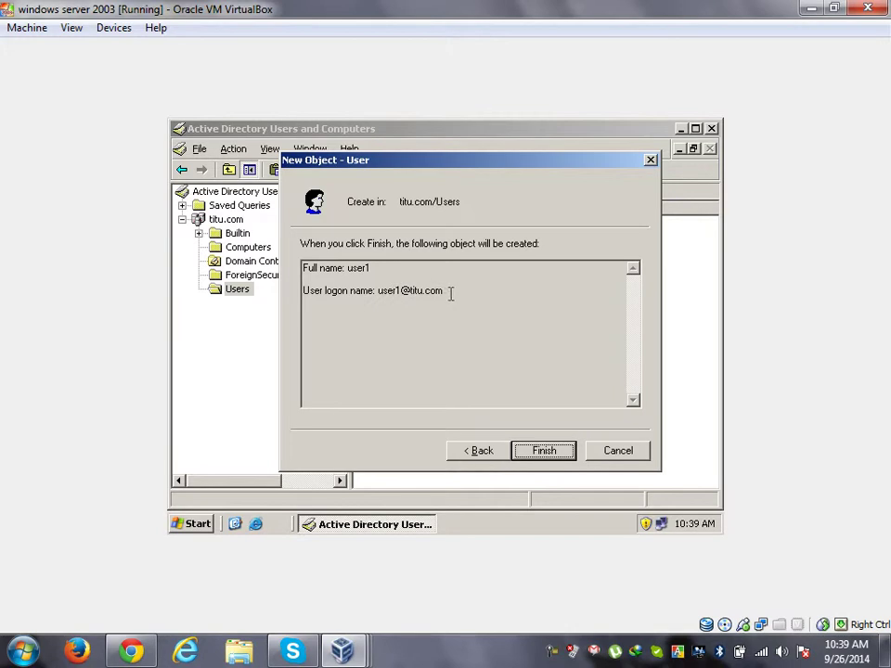
left_click(557, 457)
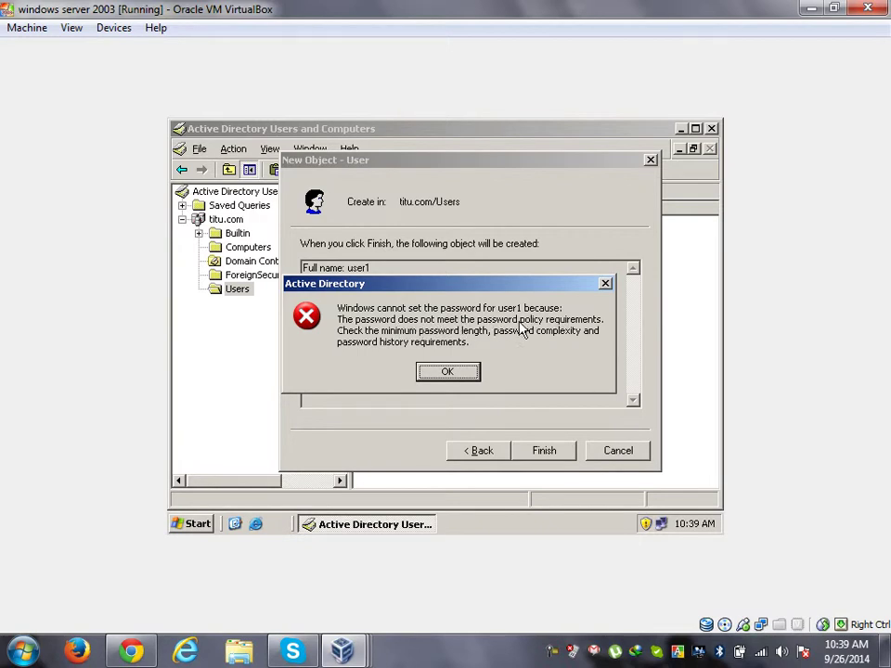
Step: After the password policy error, enter a complex password twice, create user1, and view the empty Computers container
left_click(446, 373)
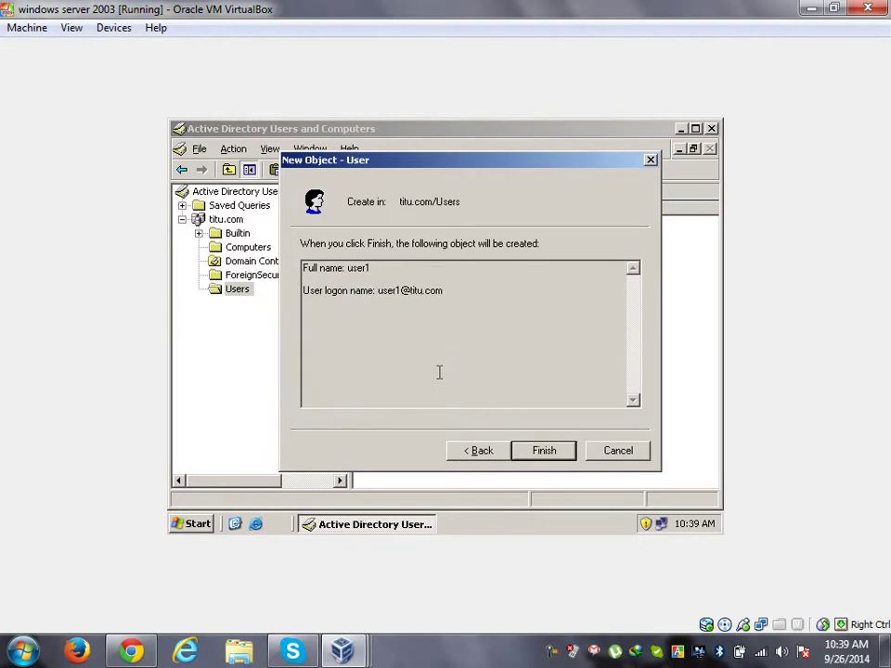
left_click(487, 451)
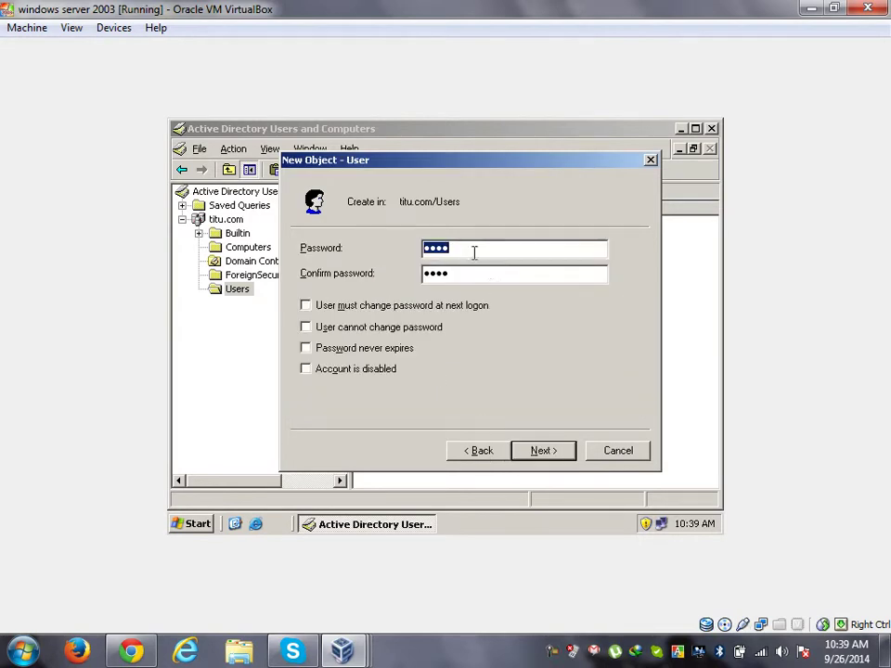
type("p@ssw0r")
key("Tab")
type("p@ssw0r")
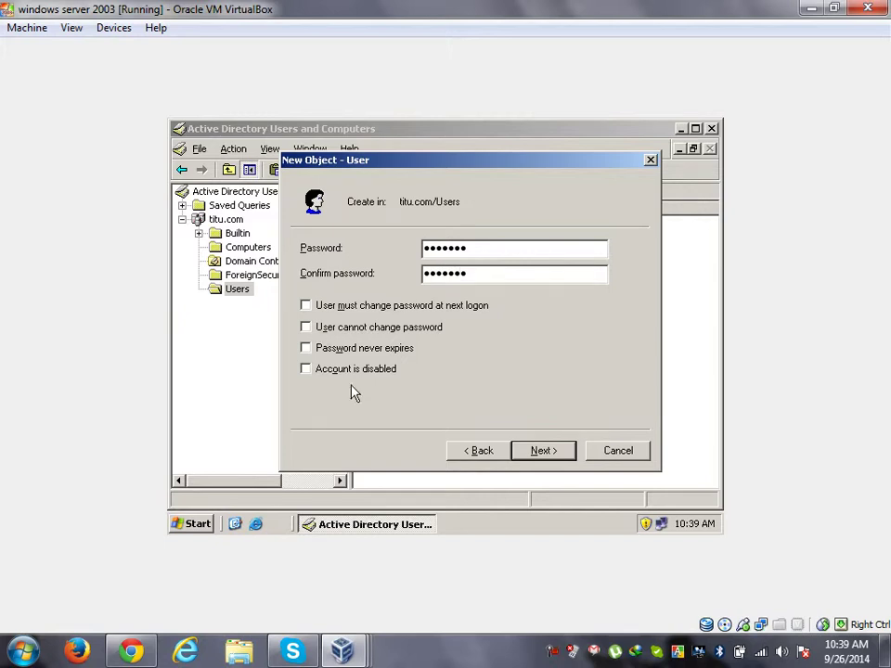
left_click(545, 452)
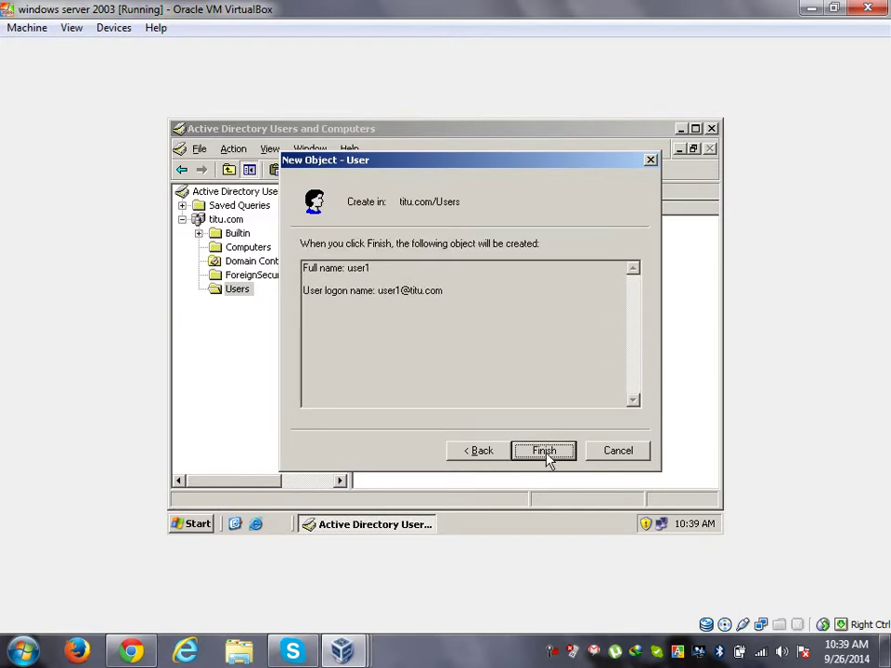
left_click(545, 452)
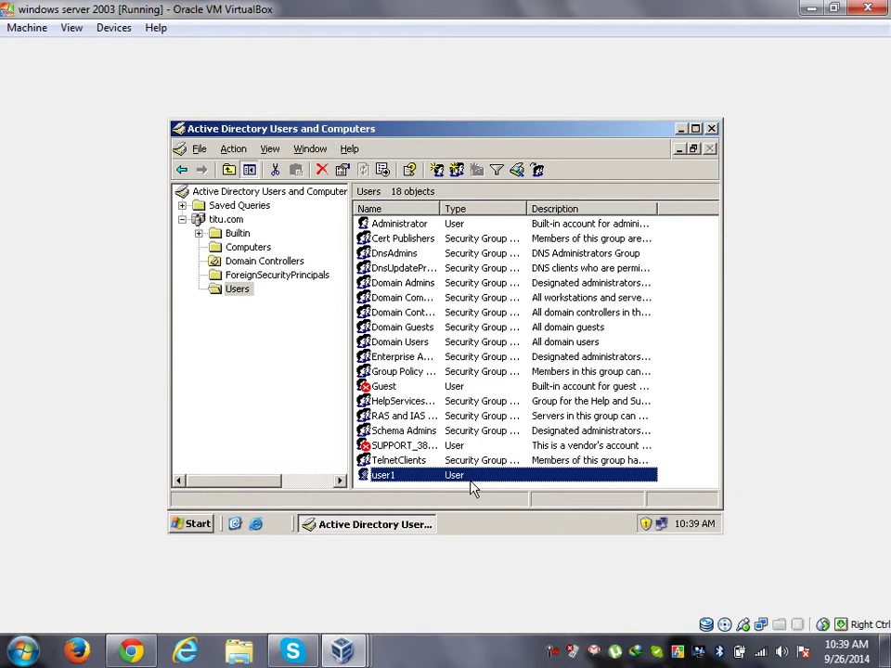
left_click(249, 249)
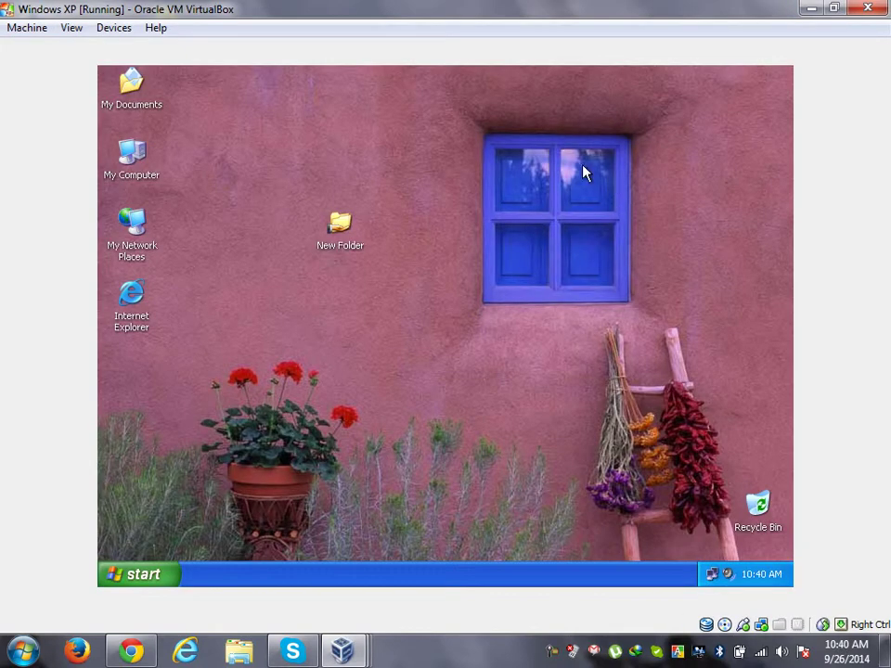
Step: Refresh the XP desktop, set its TCP/IP preferred DNS to 192.168.100.10, and close the connection windows
right_click(584, 167)
left_click(614, 189)
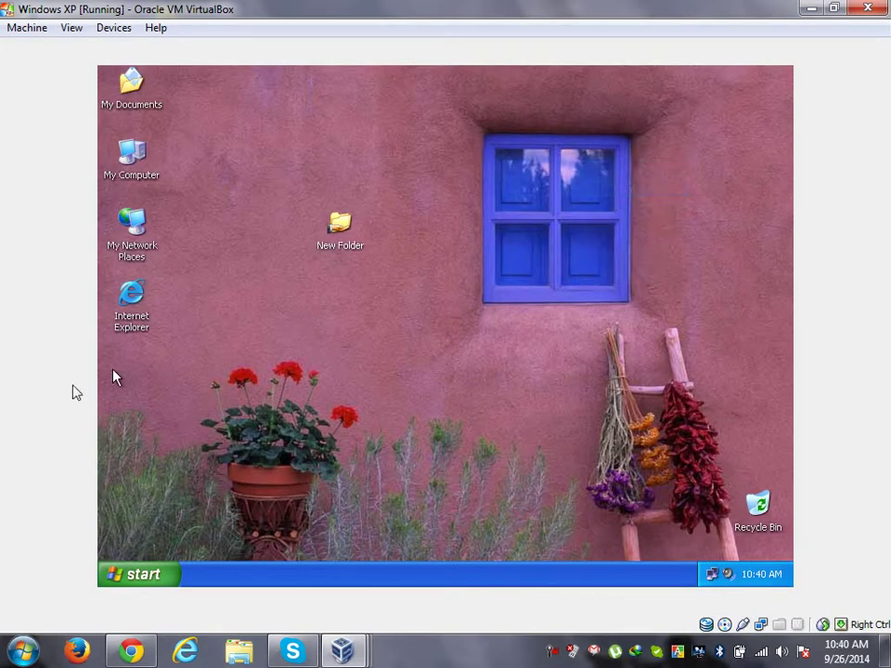
double_click(715, 578)
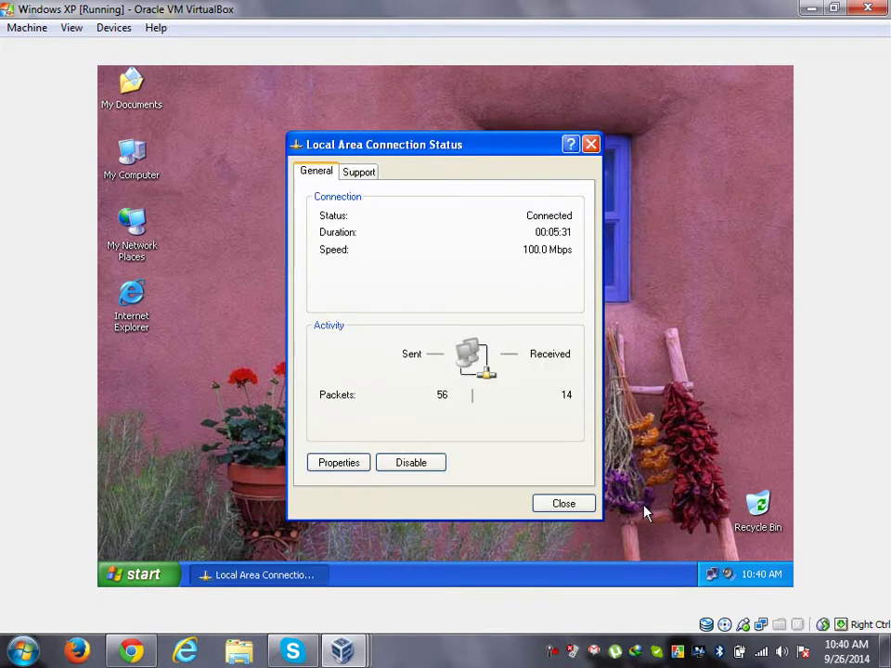
left_click(340, 464)
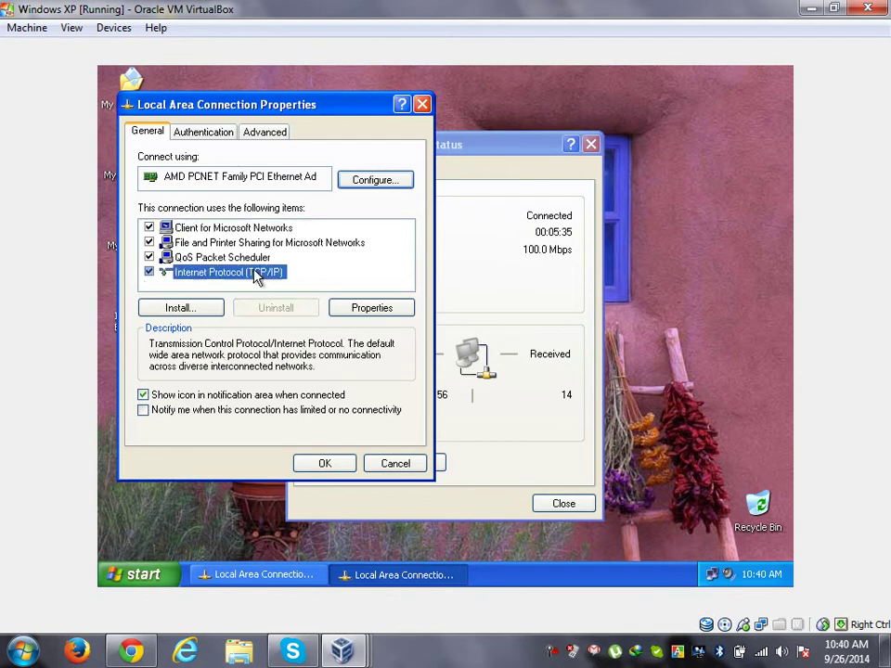
double_click(252, 272)
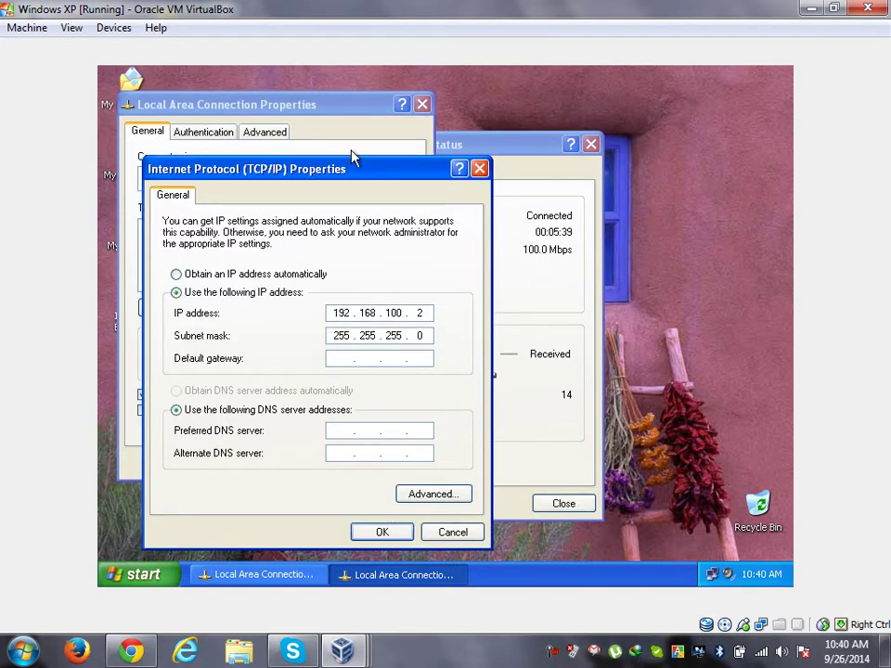
left_click_drag(352, 181, 602, 181)
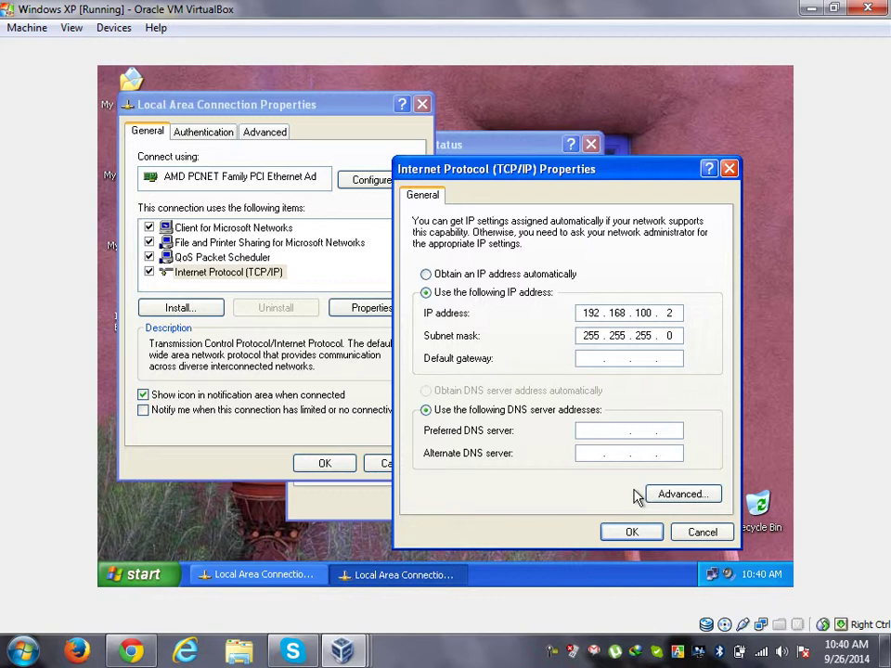
type("192 . 168 . 100 . 10")
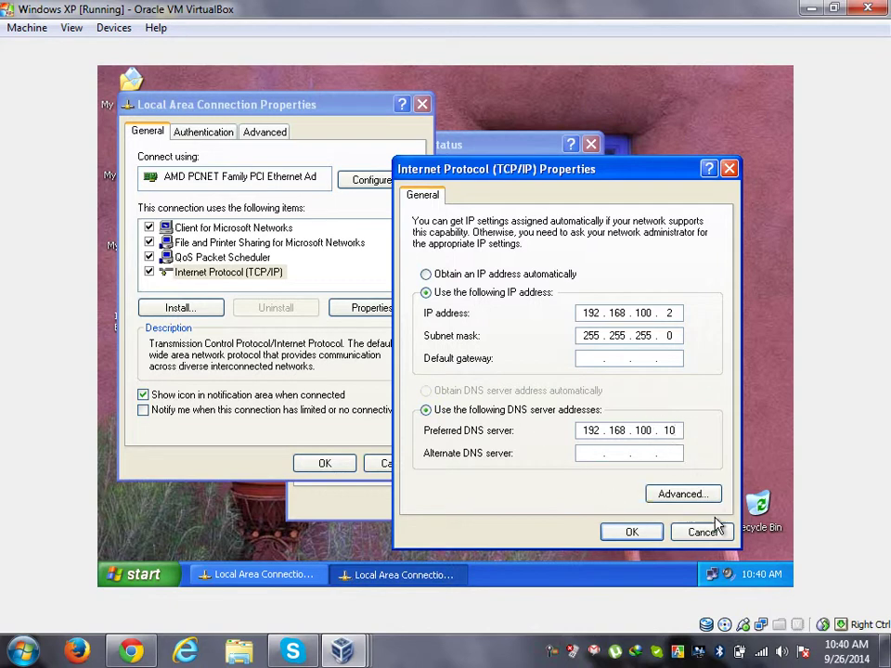
left_click(632, 534)
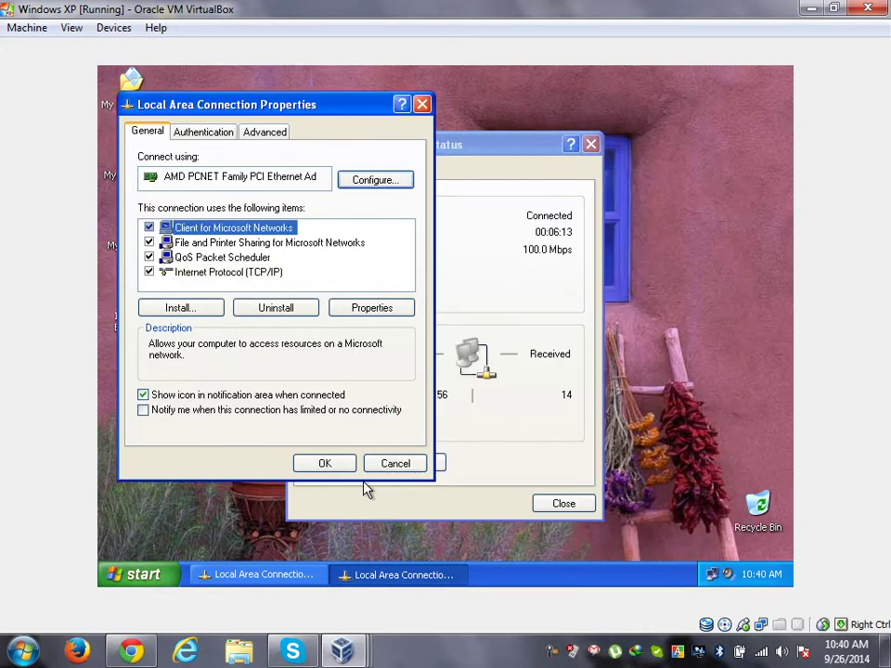
key("Return")
left_click(564, 504)
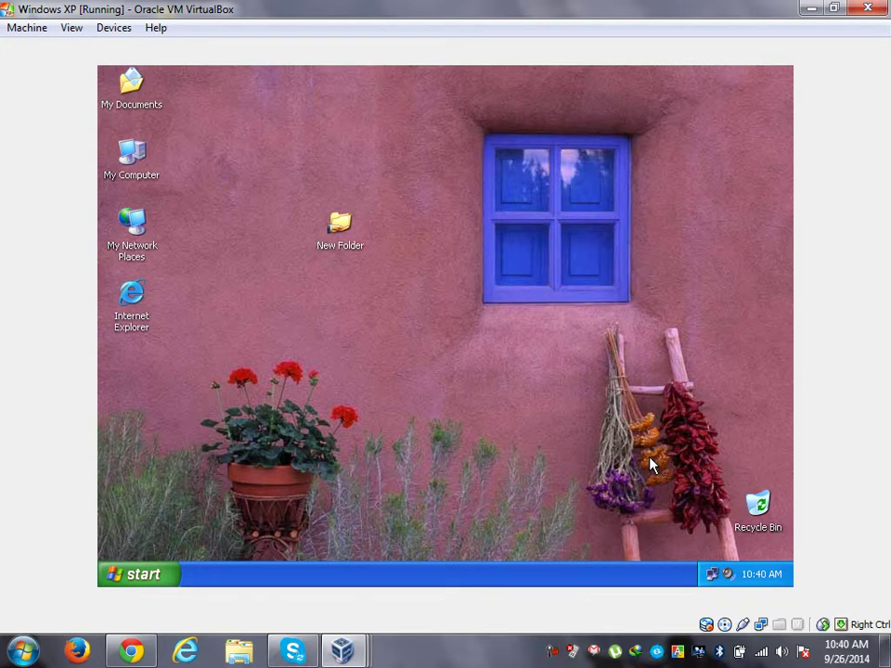
Step: Run ping 192.168.100.10 from the XP Run box to check the server replies
key("super+r")
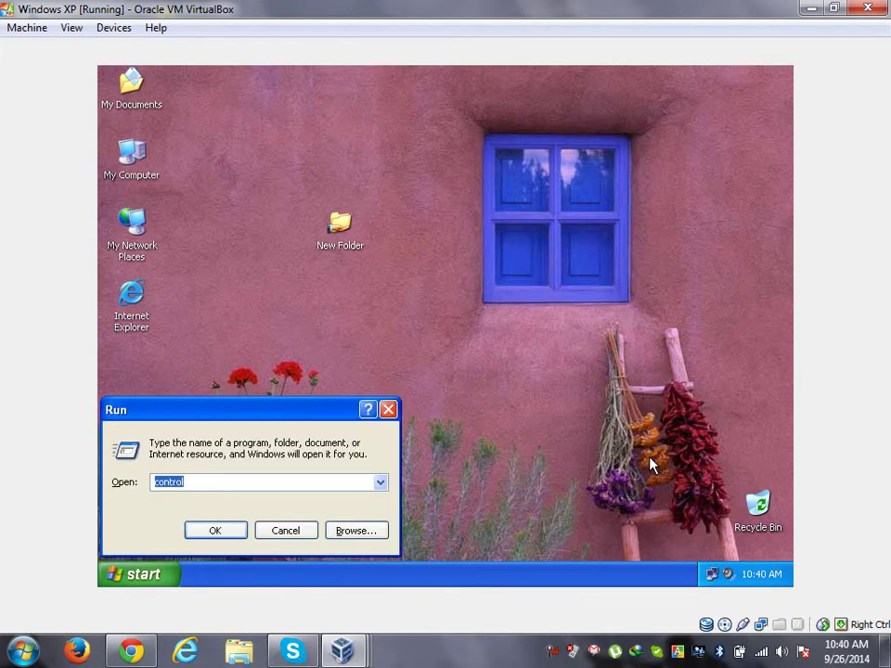
type("ping")
key("Down")
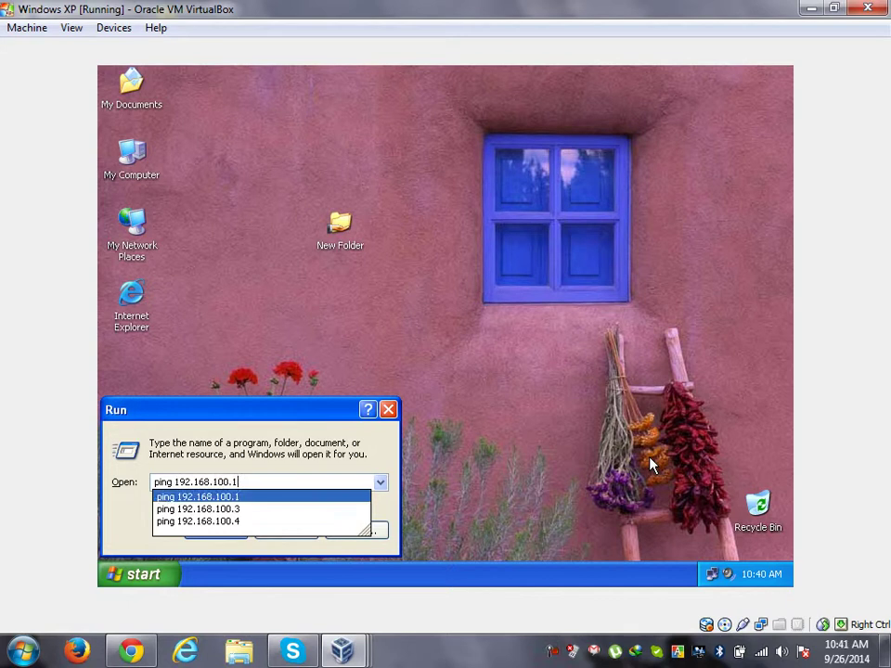
type("0")
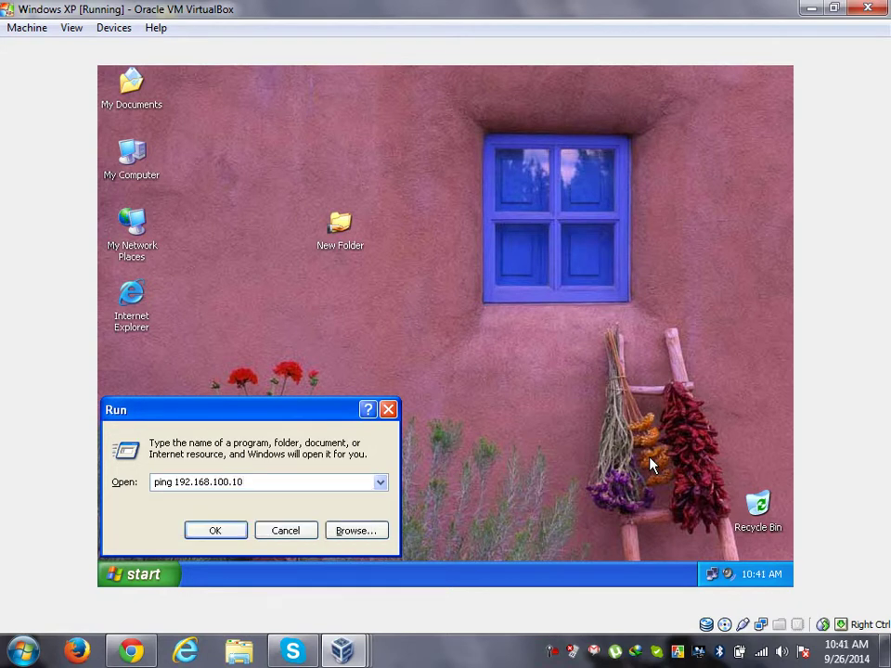
key("Return")
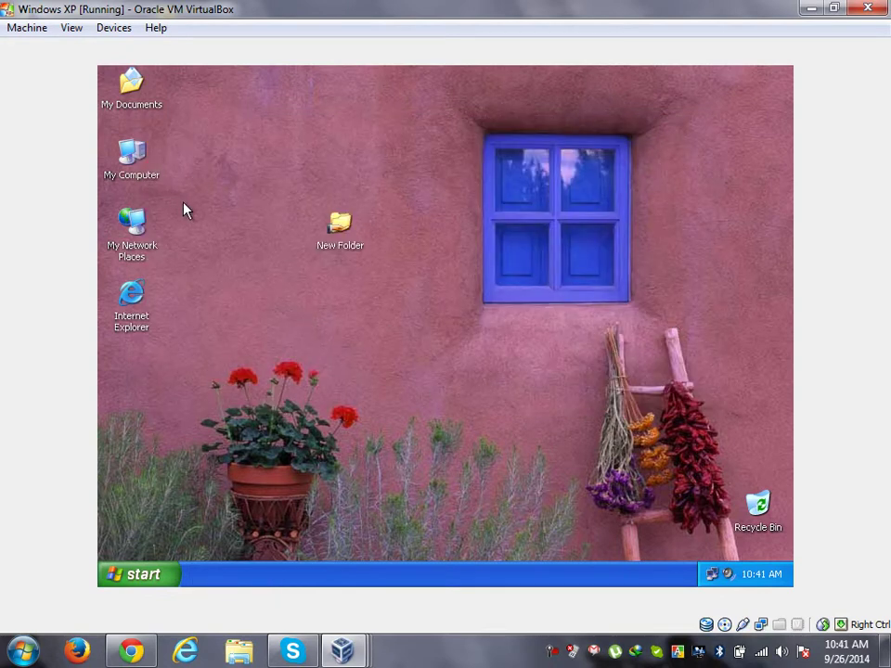
Step: Open My Computer's system properties and the Computer Name Changes dialog
right_click(137, 162)
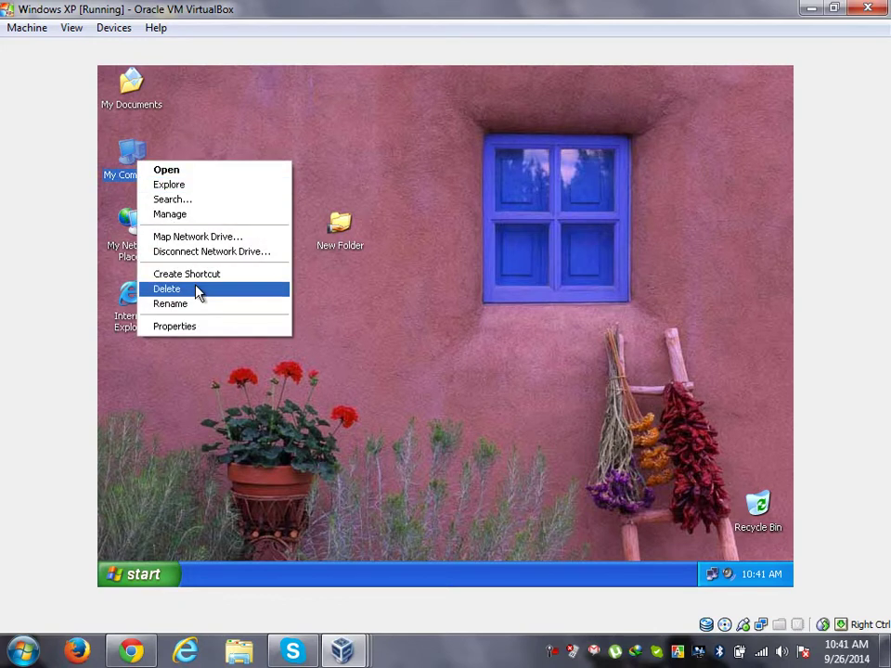
left_click(199, 329)
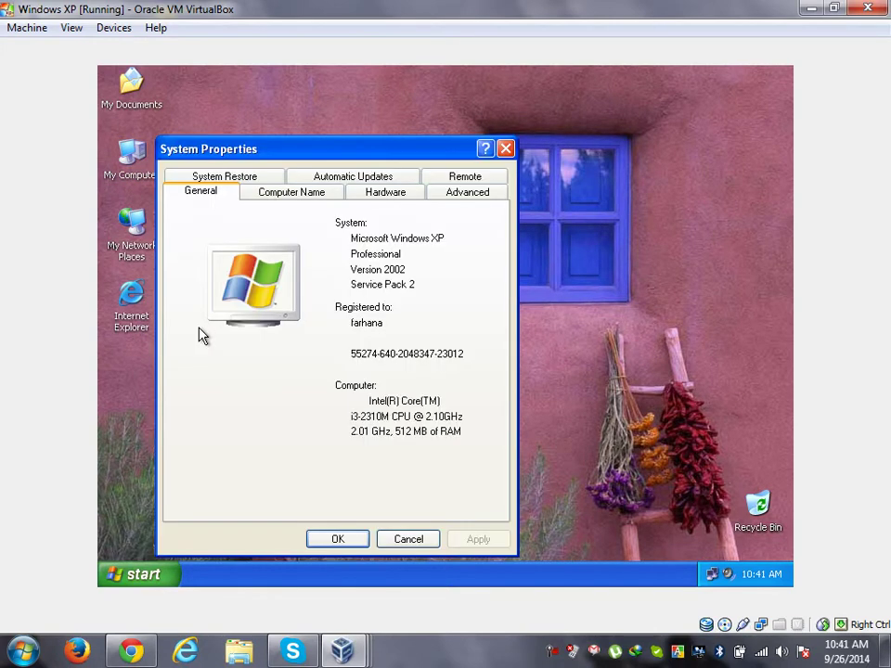
left_click(320, 194)
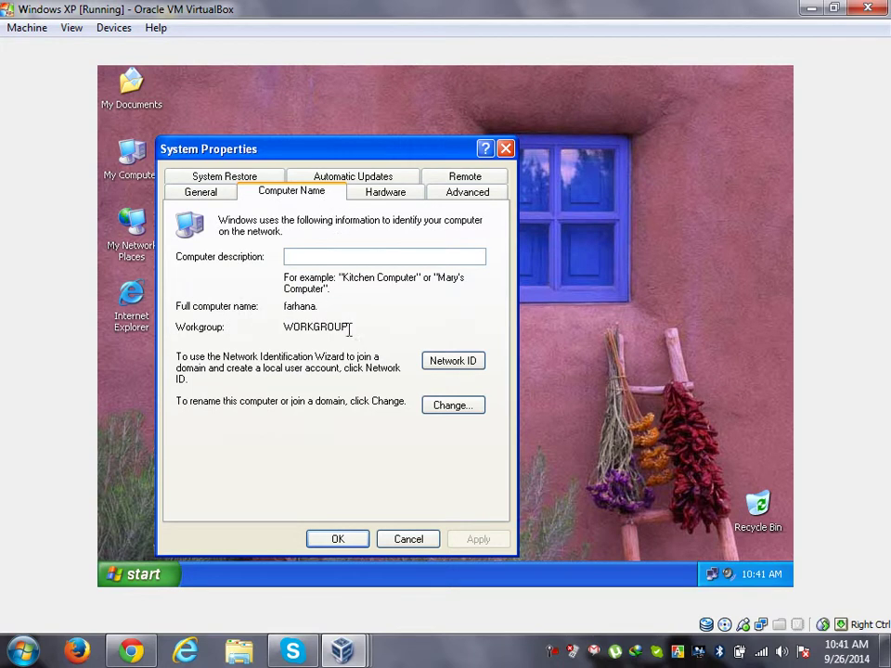
left_click_drag(293, 327, 359, 322)
left_click(474, 412)
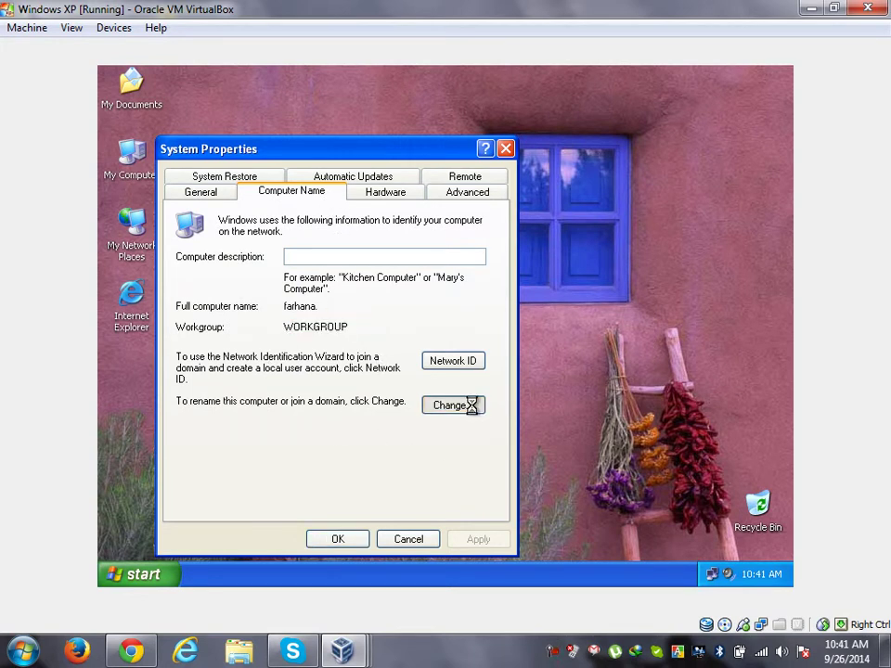
left_click(202, 385)
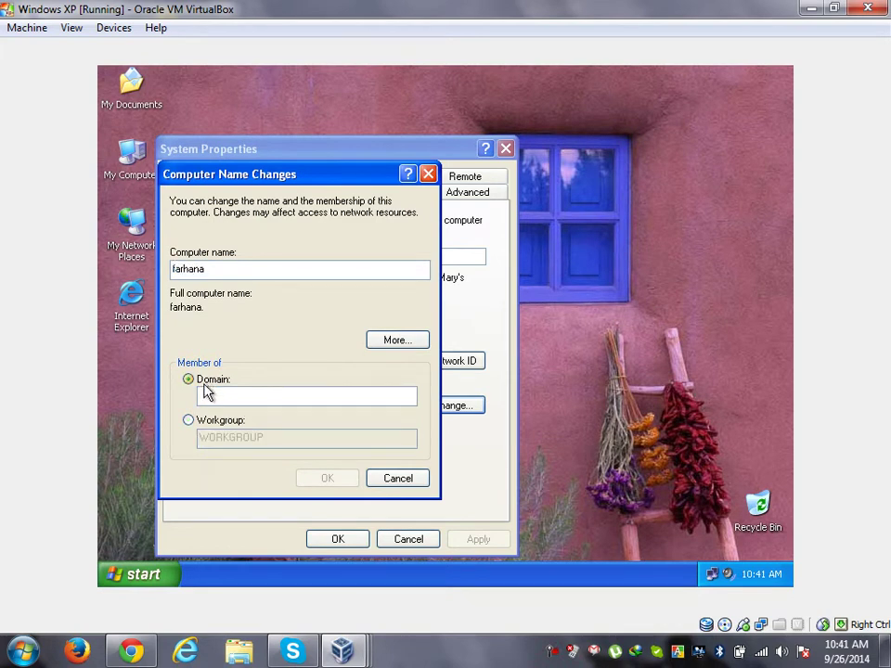
left_click(238, 397)
type("titu")
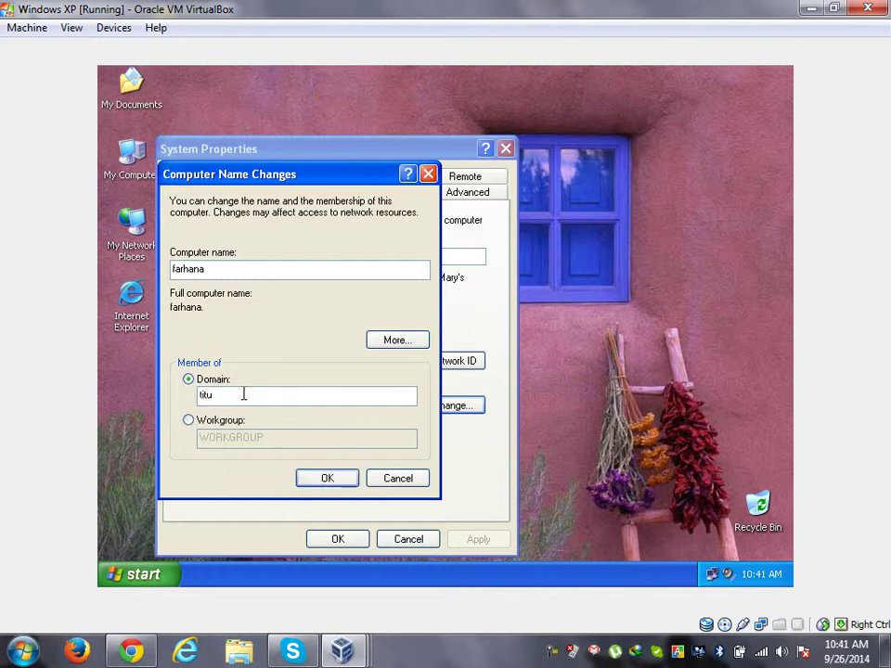
type(".")
key("BackSpace")
key("BackSpace")
key("BackSpace")
key("BackSpace")
Step: Submit the join, dismiss the controller-not-found error, and replace the domain entry with titu.com
left_click(329, 487)
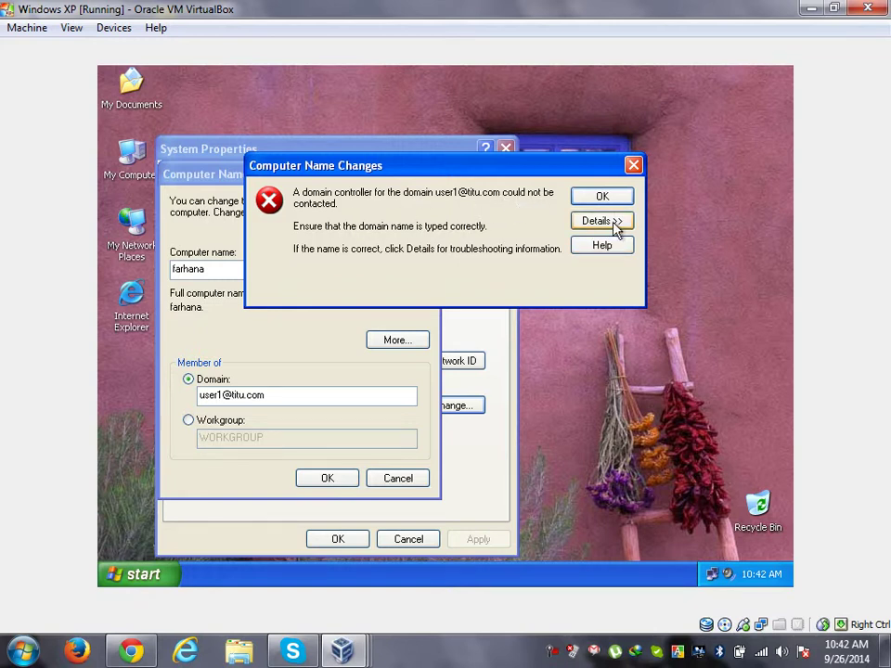
left_click(633, 166)
left_click(315, 395)
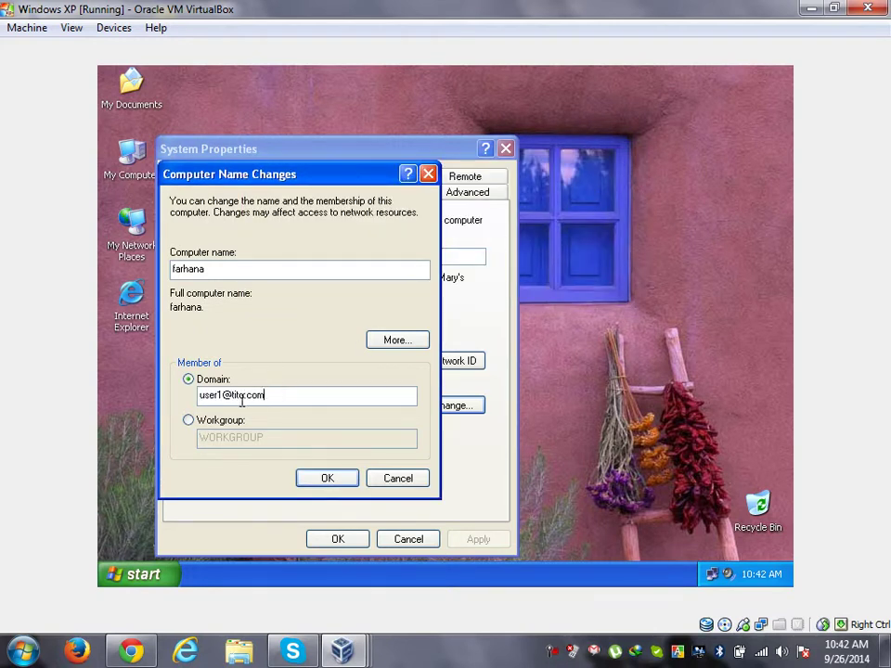
left_click_drag(260, 395, 198, 395)
type("titu.com")
Step: Join the XP guest to titu.com with the Administrator account and dismiss the welcome and restart notices
left_click(344, 479)
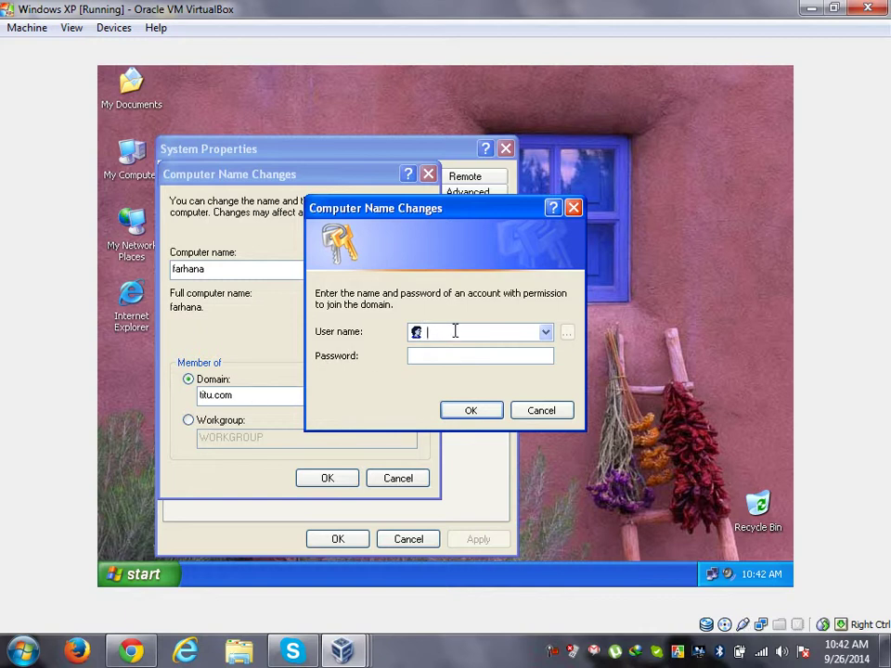
type("Administrator1234567")
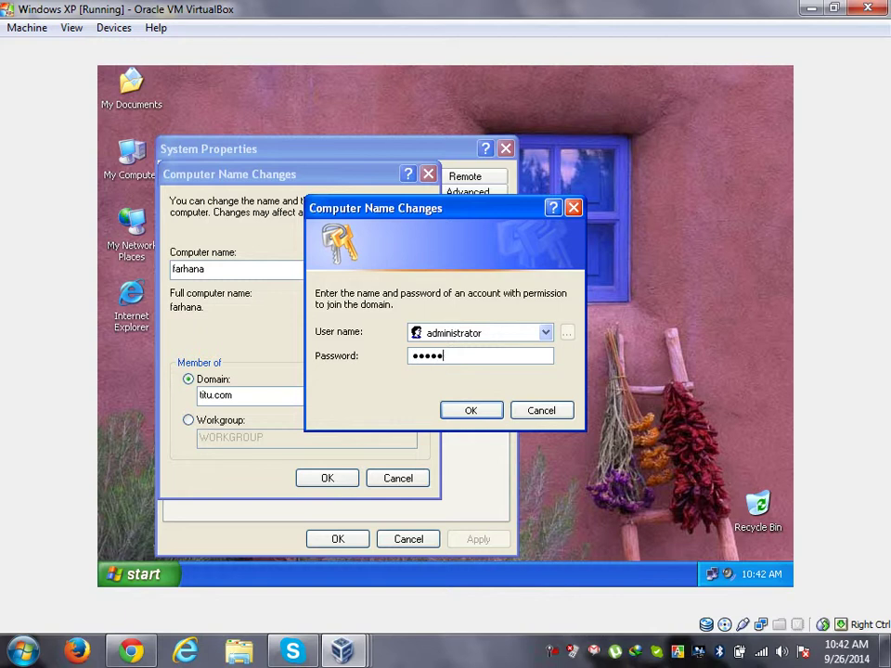
key("Return")
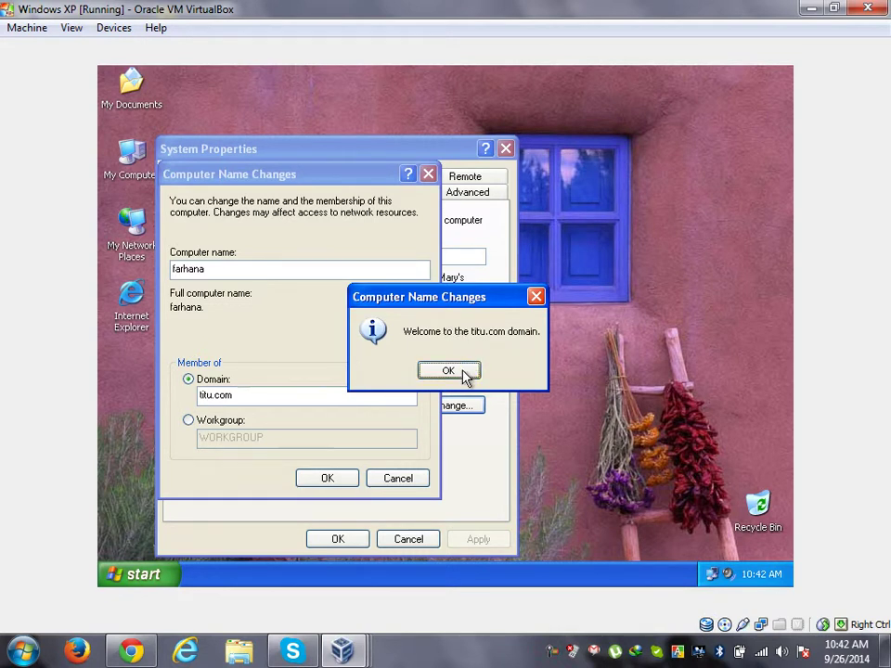
left_click(467, 375)
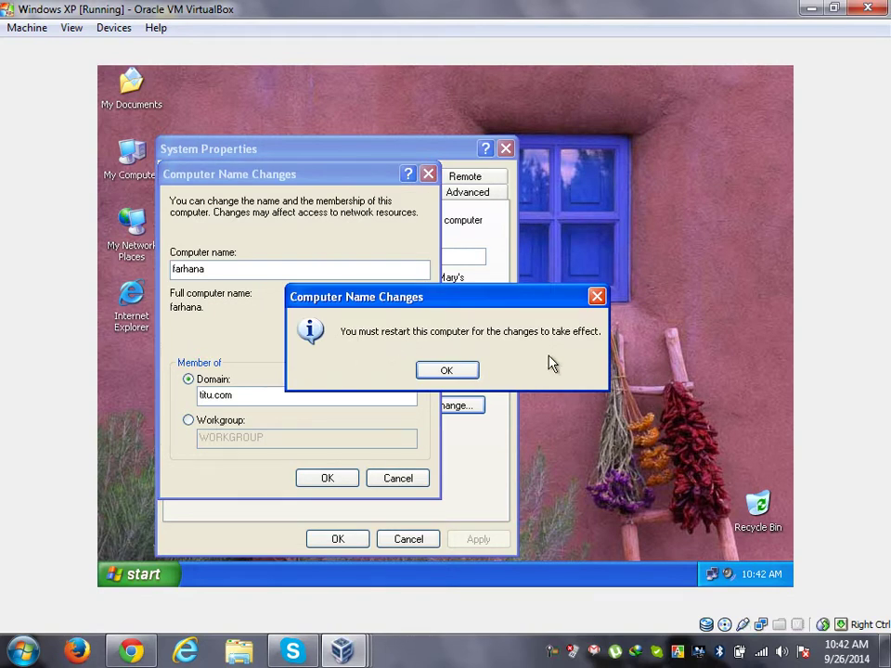
left_click(464, 374)
Step: Close System Properties and accept restarting the XP guest now
left_click(339, 540)
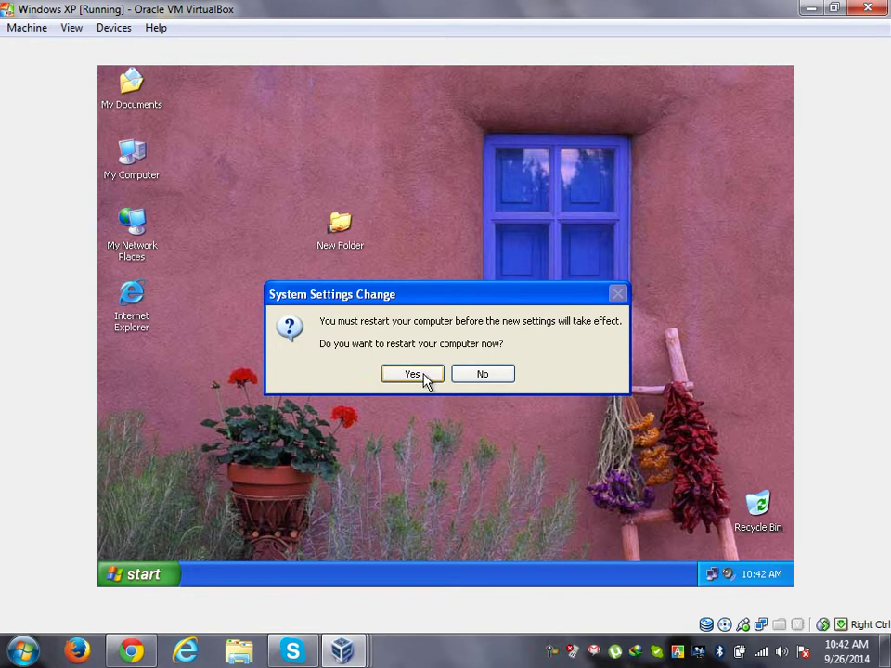
left_click(426, 378)
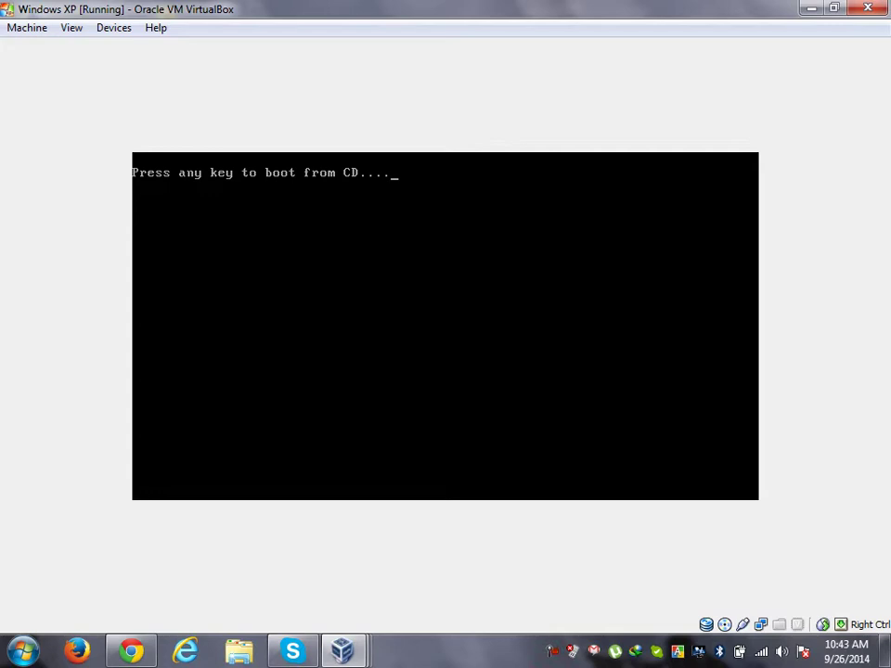
Step: Skip the boot-from-CD prompt and send Ctrl-Alt-Del to bring up the XP logon dialog
key("Return")
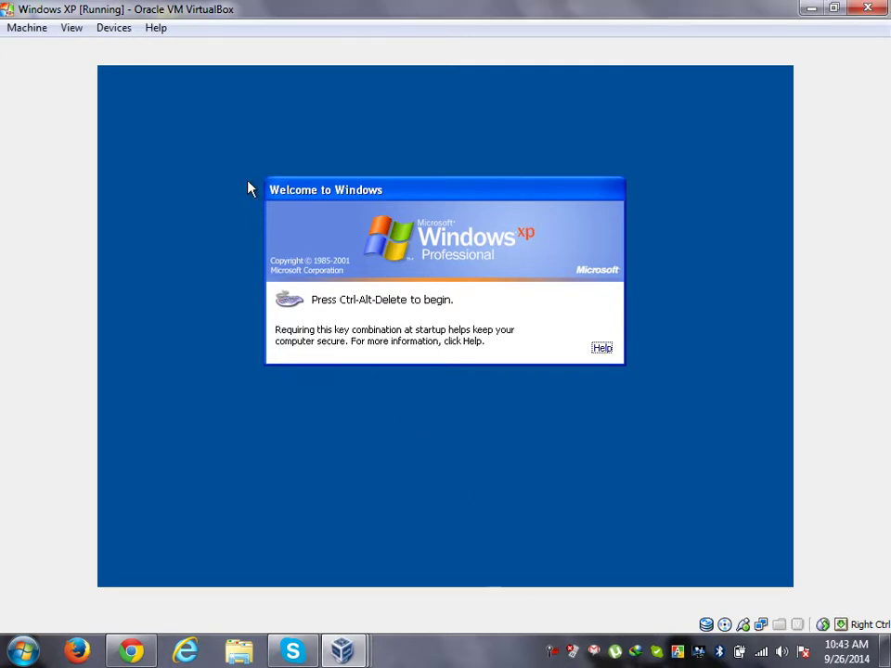
left_click(27, 28)
left_click(77, 143)
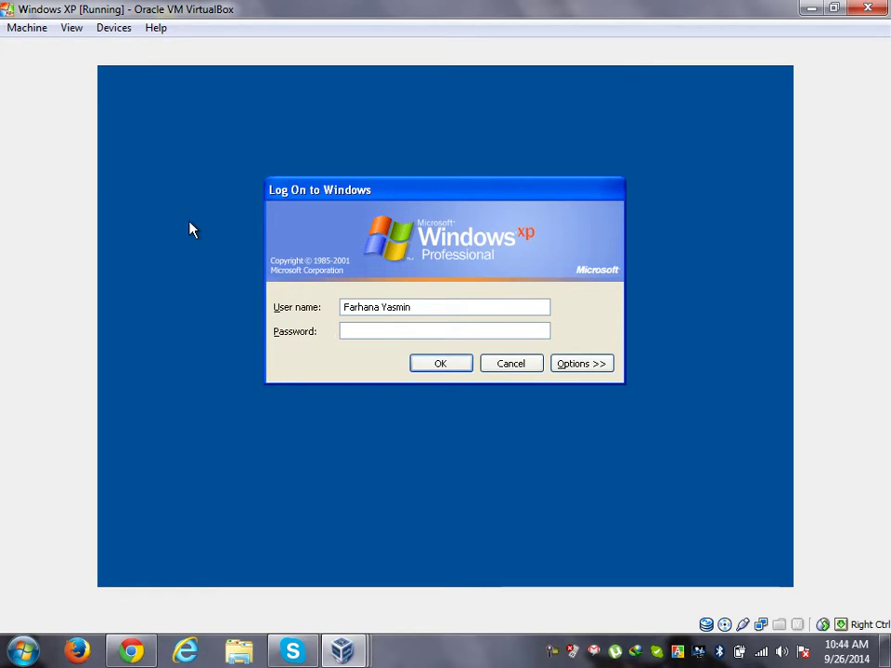
Step: Attempt to log on to the TITU domain with user1's user name and password
left_click(601, 366)
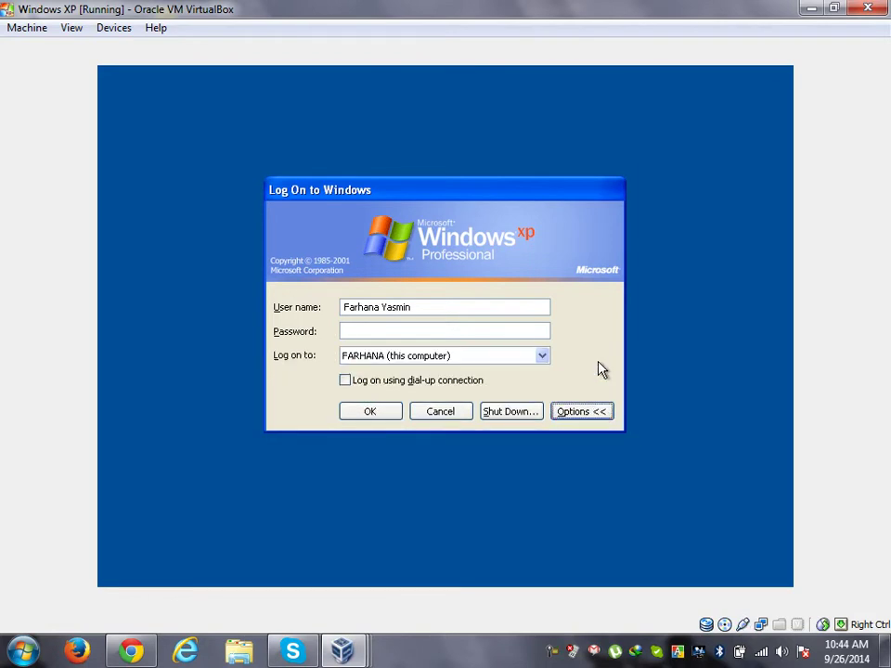
left_click(543, 356)
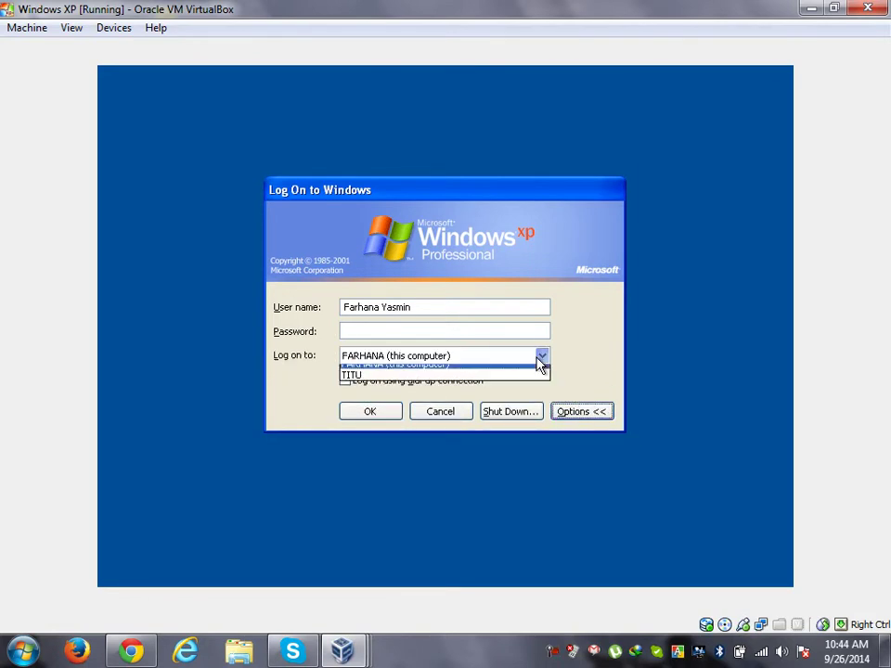
left_click(411, 383)
left_click_drag(423, 302, 315, 309)
type("user1")
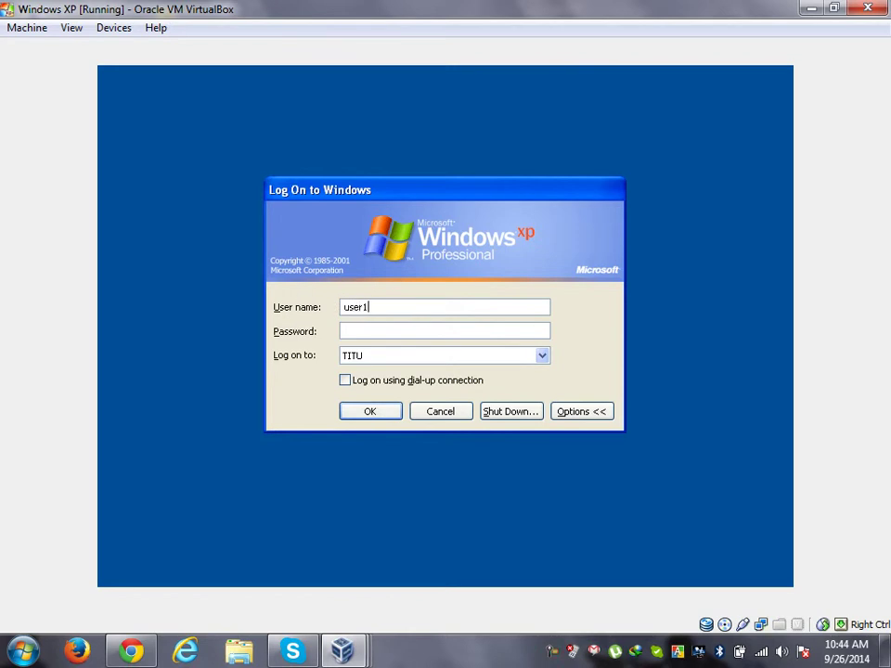
left_click(384, 332)
type("•••••••")
left_click(369, 414)
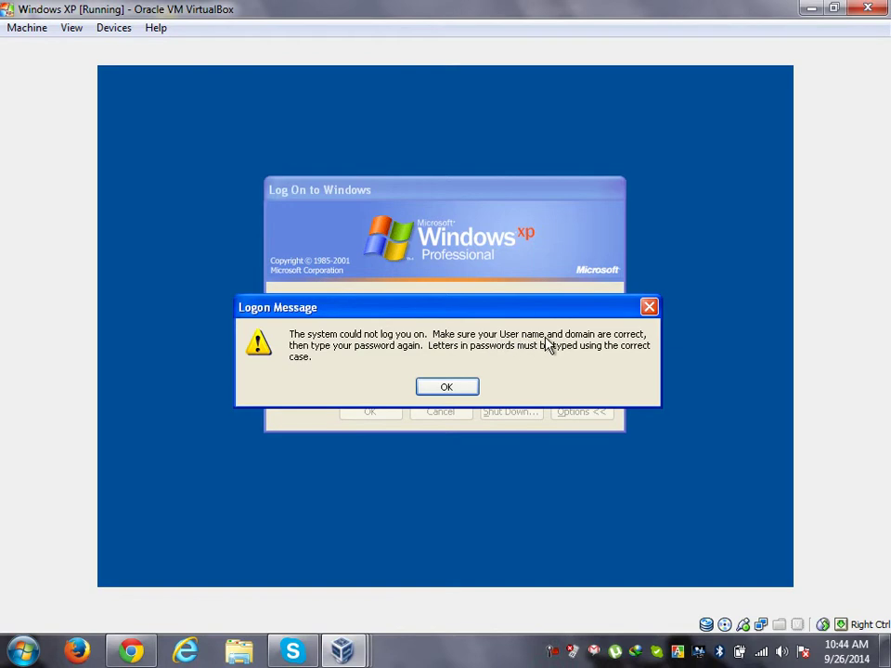
left_click(445, 390)
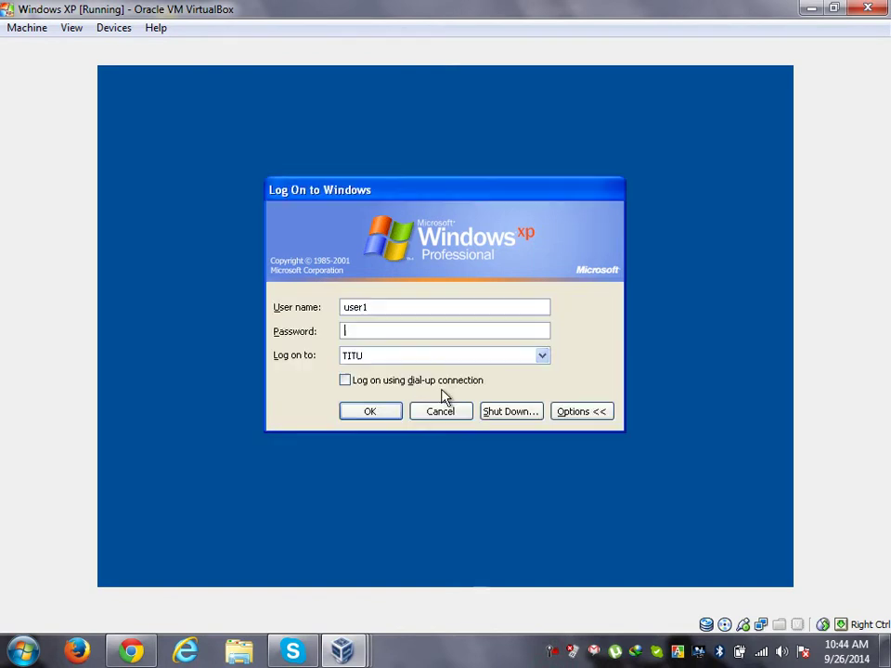
left_click(455, 358)
left_click(458, 362)
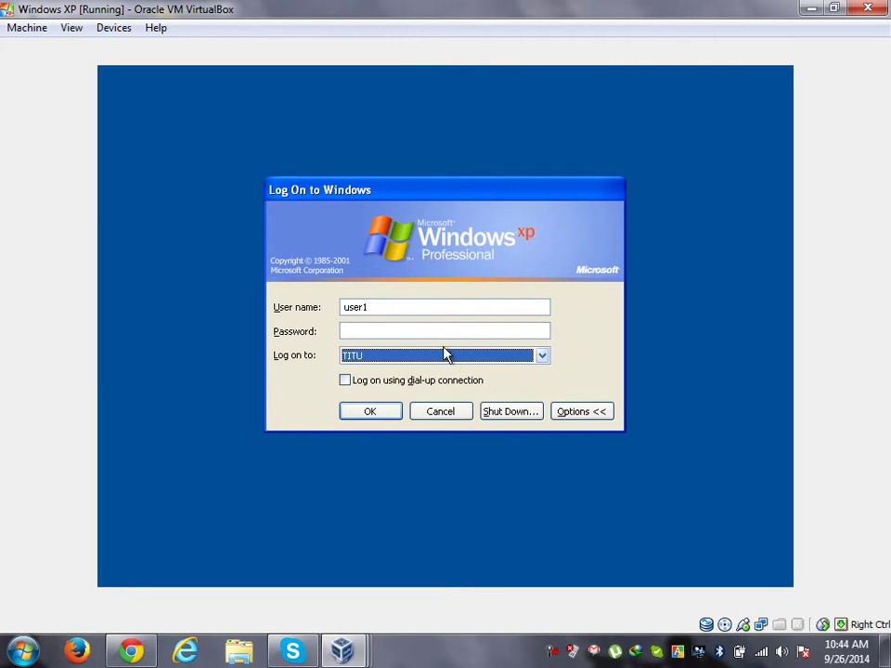
left_click(414, 308)
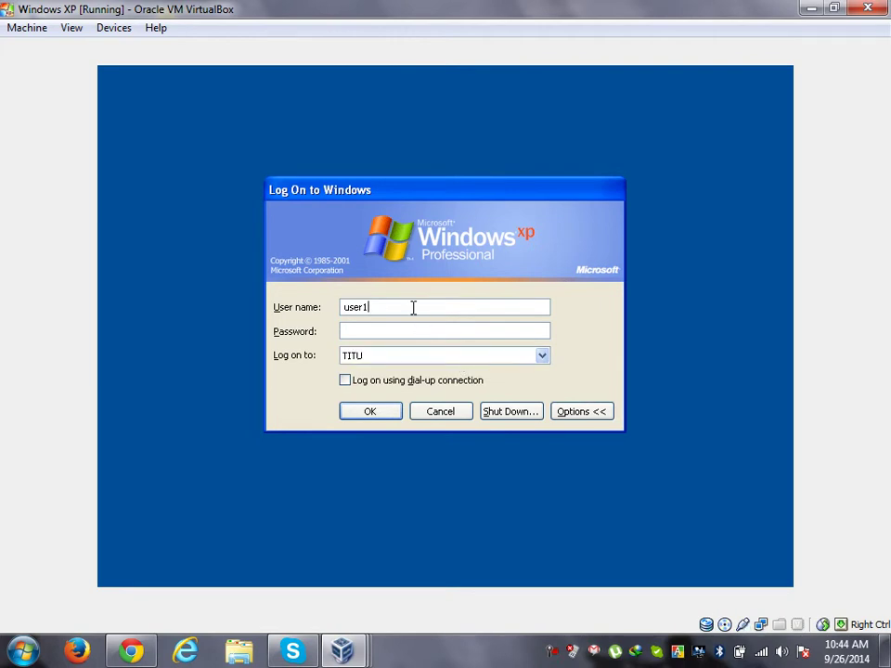
type("@titu.com")
left_click(420, 330)
type("•••••••")
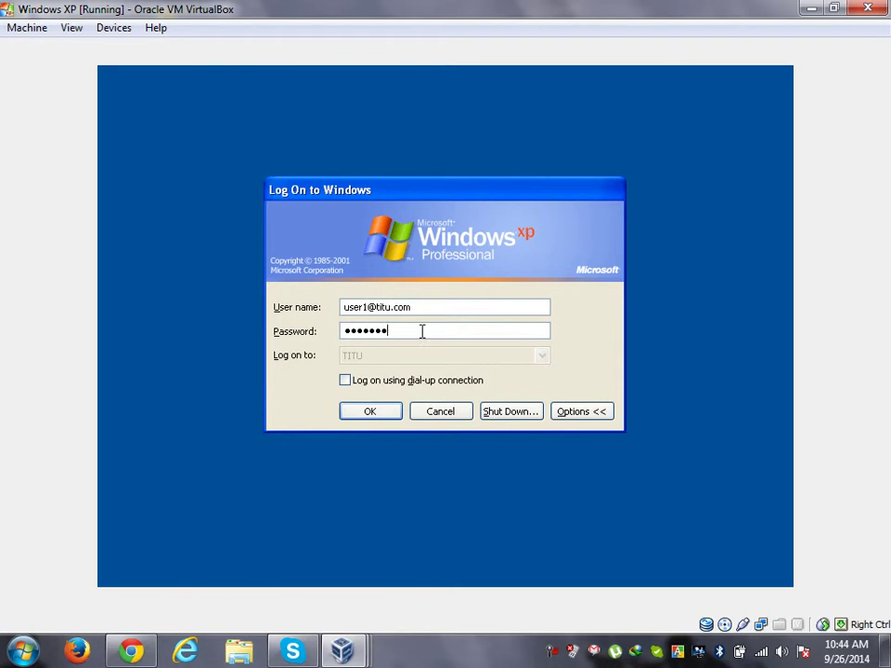
left_click(387, 415)
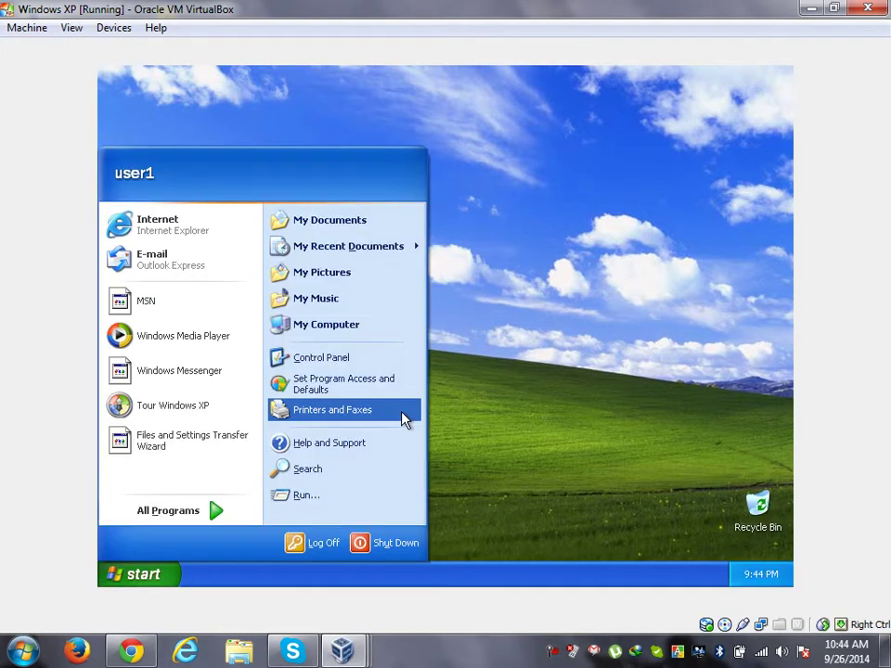
Step: Add My Documents, My Computer, Internet Explorer and My Network Places icons via Display Properties
left_click(662, 183)
right_click(506, 194)
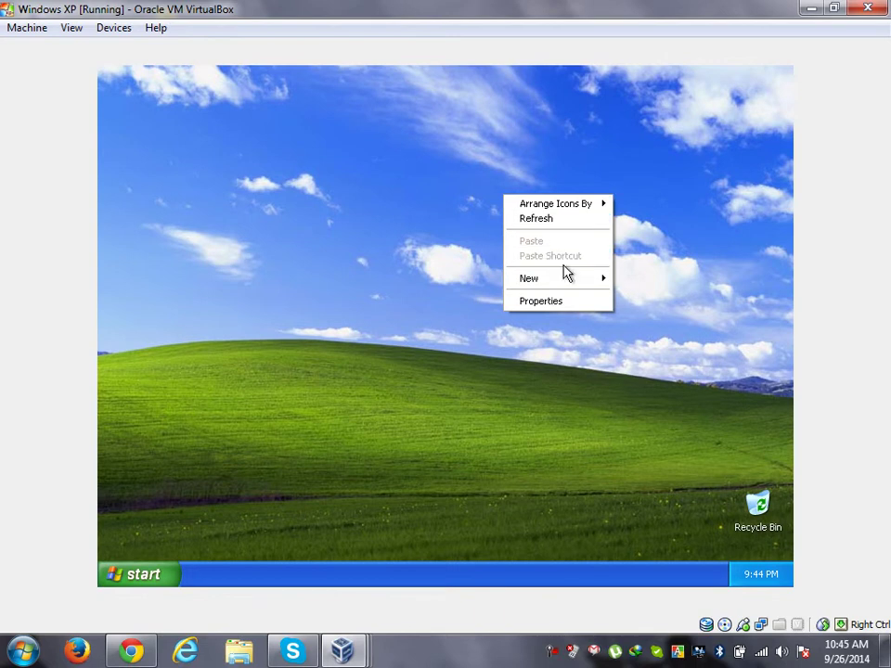
left_click(564, 302)
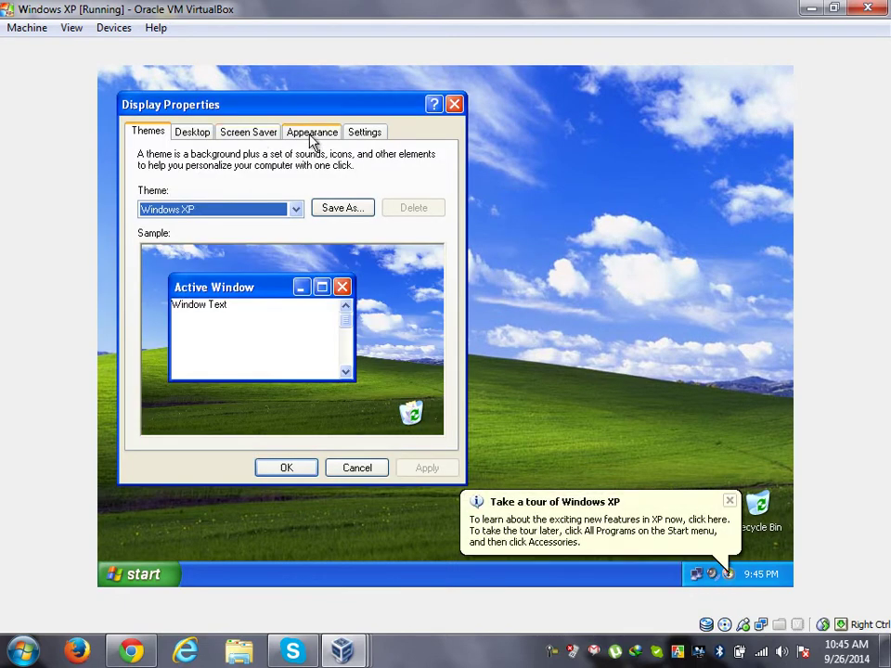
left_click(199, 133)
left_click(177, 377)
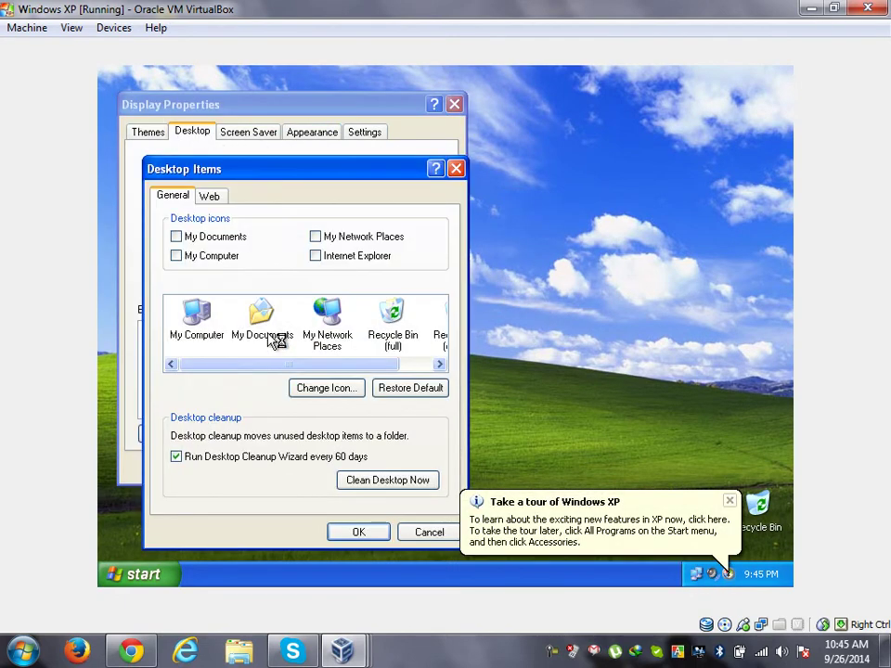
left_click(223, 238)
left_click(221, 260)
left_click(348, 256)
left_click(348, 237)
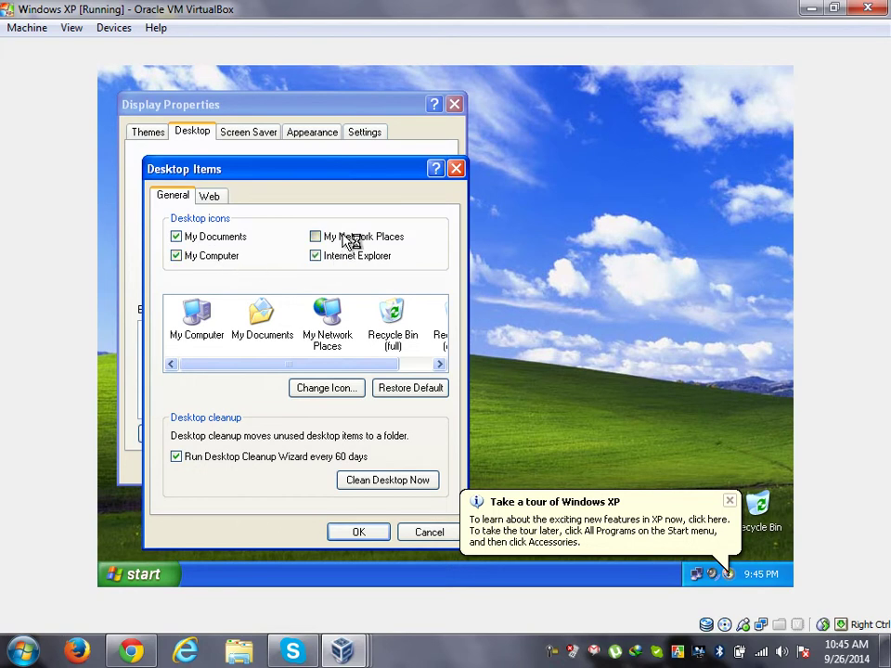
left_click(361, 531)
left_click(425, 469)
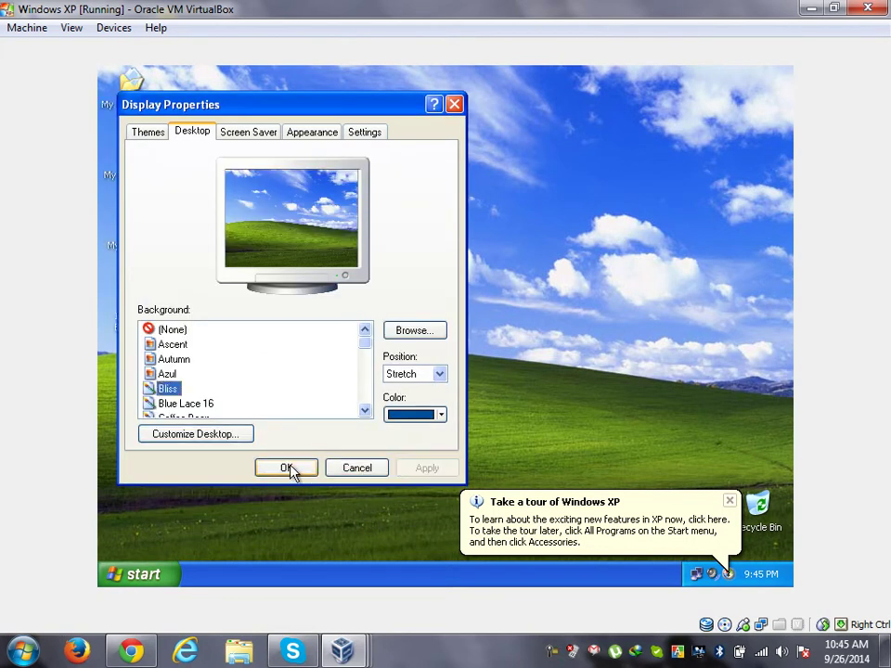
left_click(286, 468)
Step: Refresh the desktop, close the XP tour balloon, and open My Computer's Properties
right_click(478, 171)
left_click(508, 192)
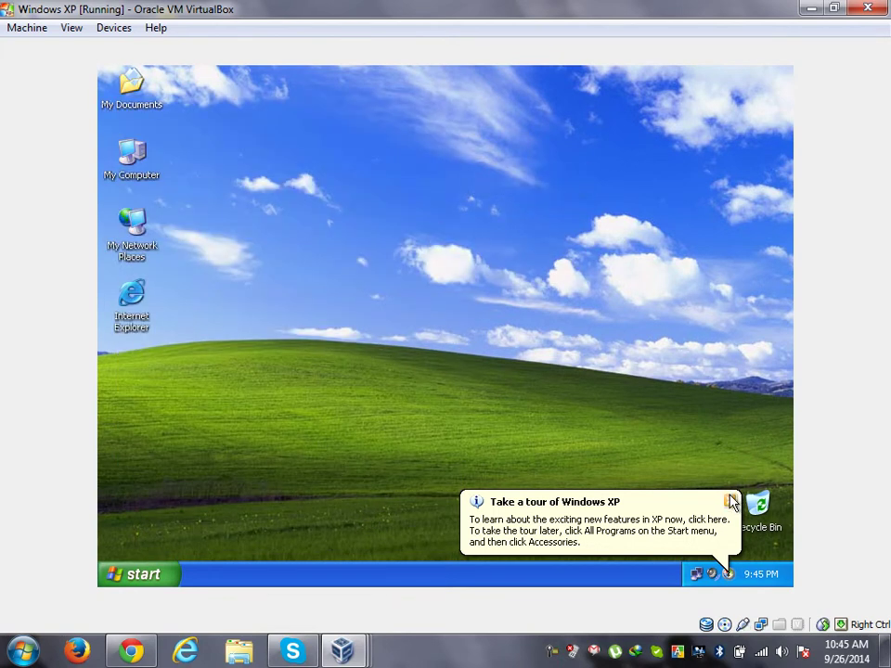
left_click(730, 501)
right_click(492, 230)
left_click(535, 256)
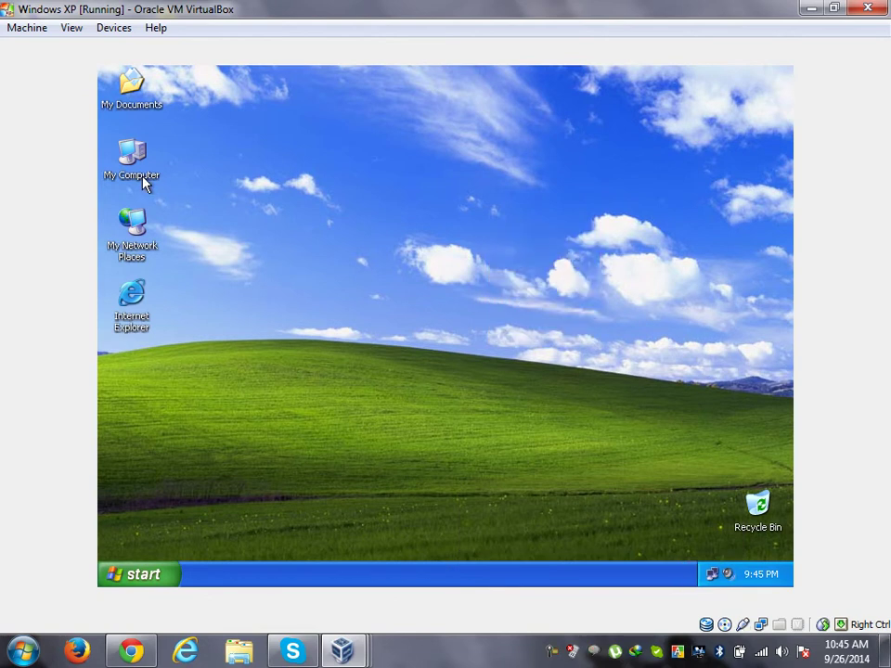
right_click(133, 148)
left_click(237, 319)
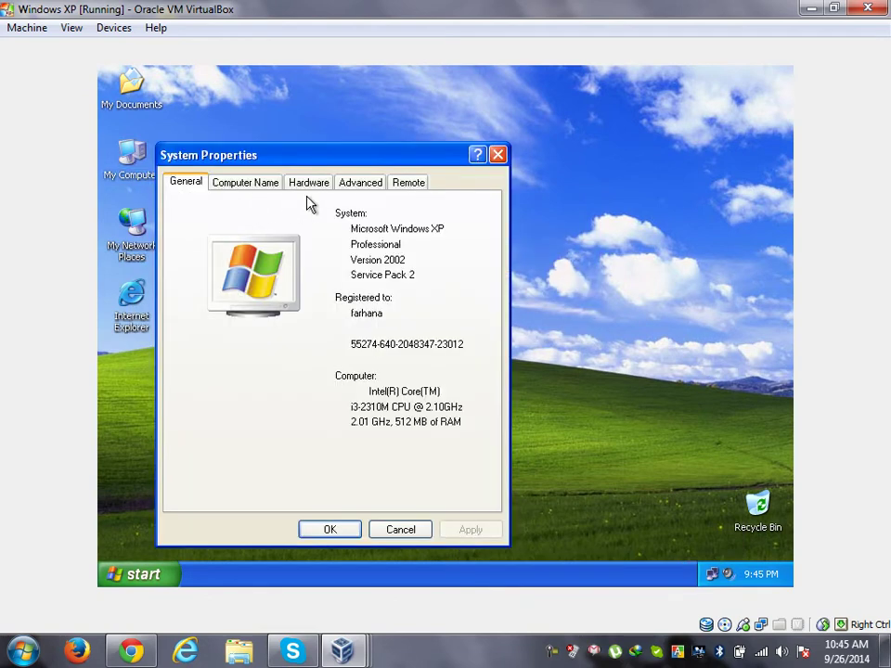
Step: Check the Computer Name tab shows farhana.titu.com in domain titu.com, then cancel
left_click(255, 183)
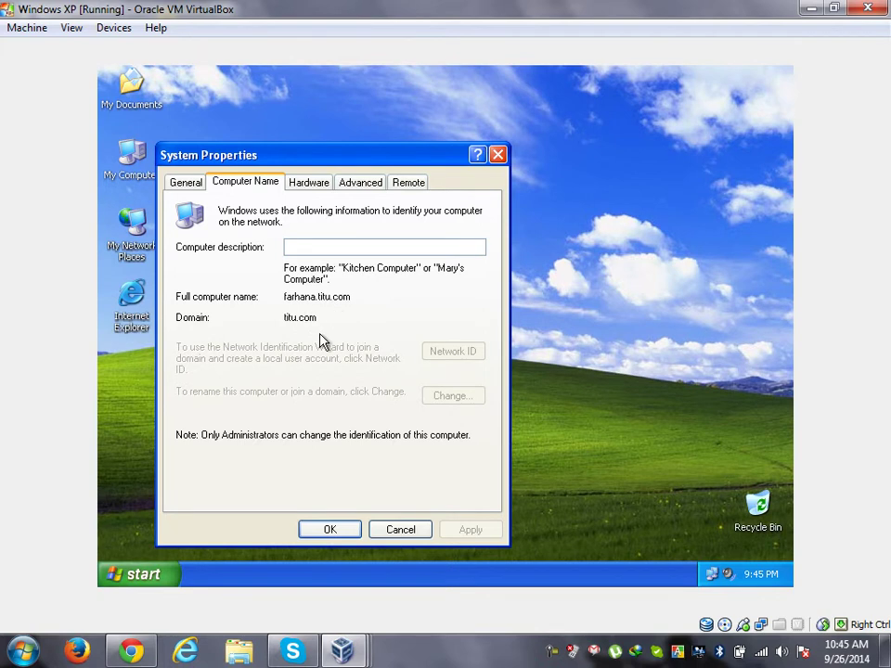
left_click(426, 535)
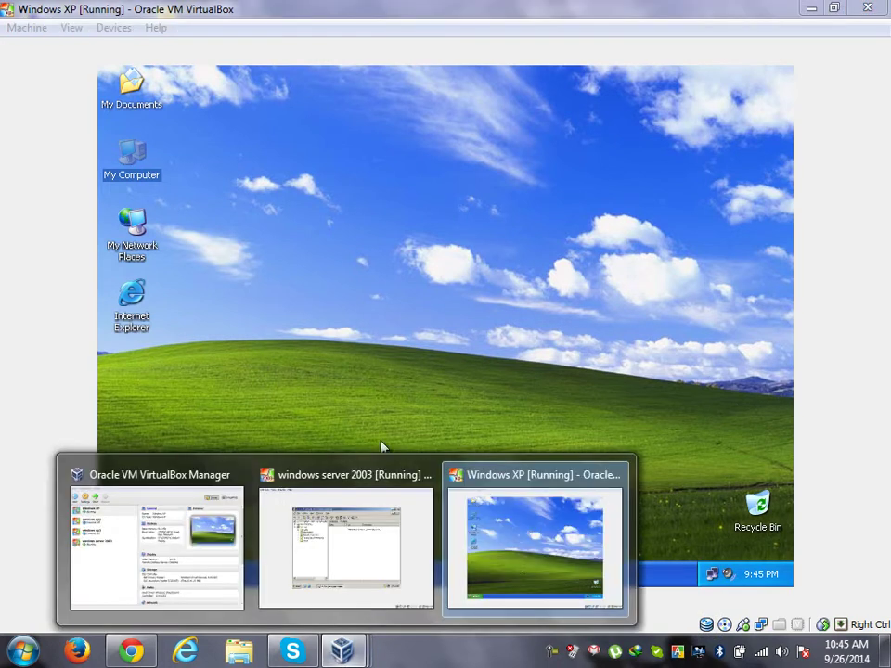
left_click(411, 249)
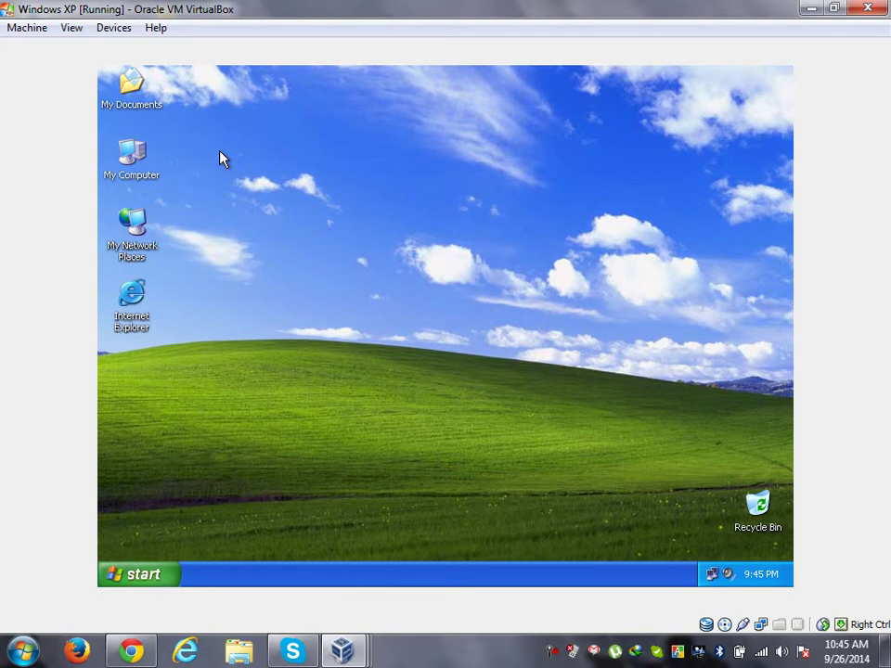
Step: On the Server 2003 VM, refresh titu.com's Computers container and select the FARHANA entry
left_click(810, 13)
mouse_move(343, 650)
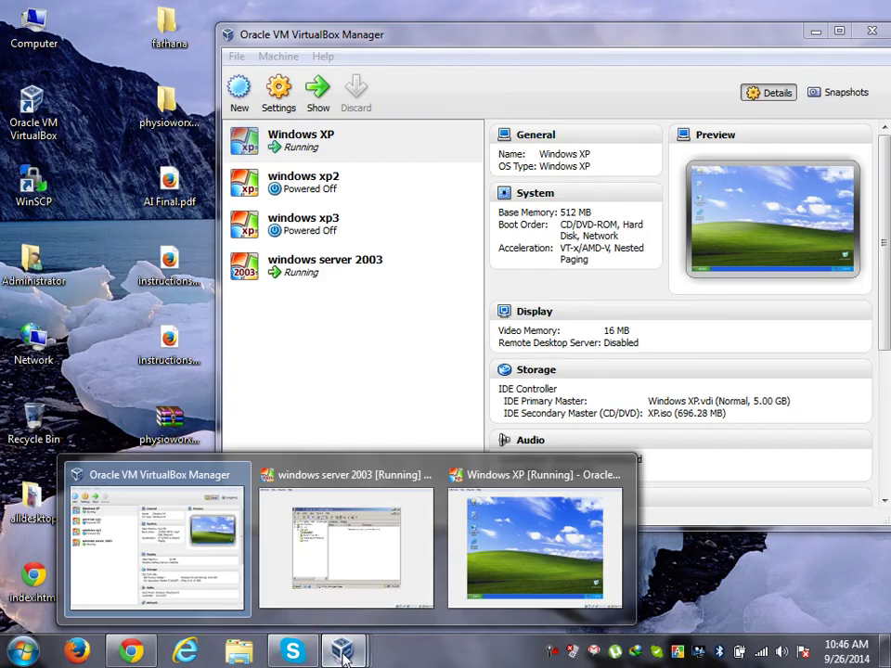
left_click(340, 567)
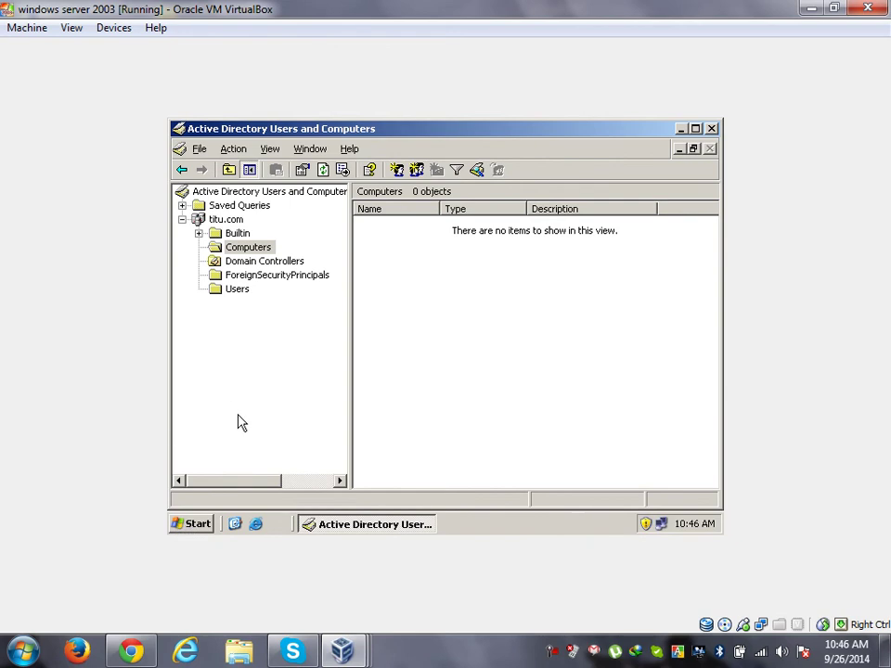
left_click(218, 277)
left_click(240, 249)
right_click(515, 312)
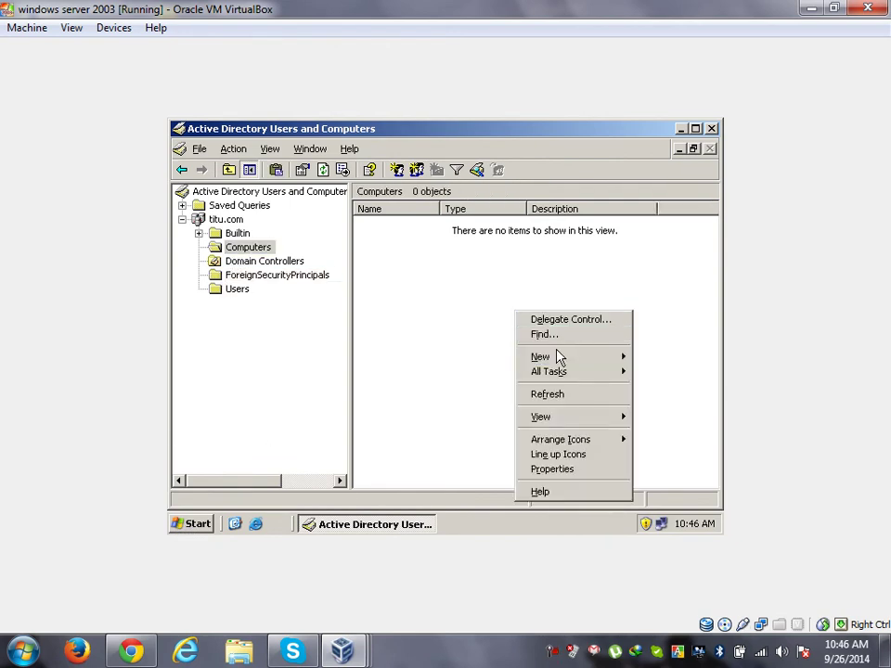
left_click(559, 396)
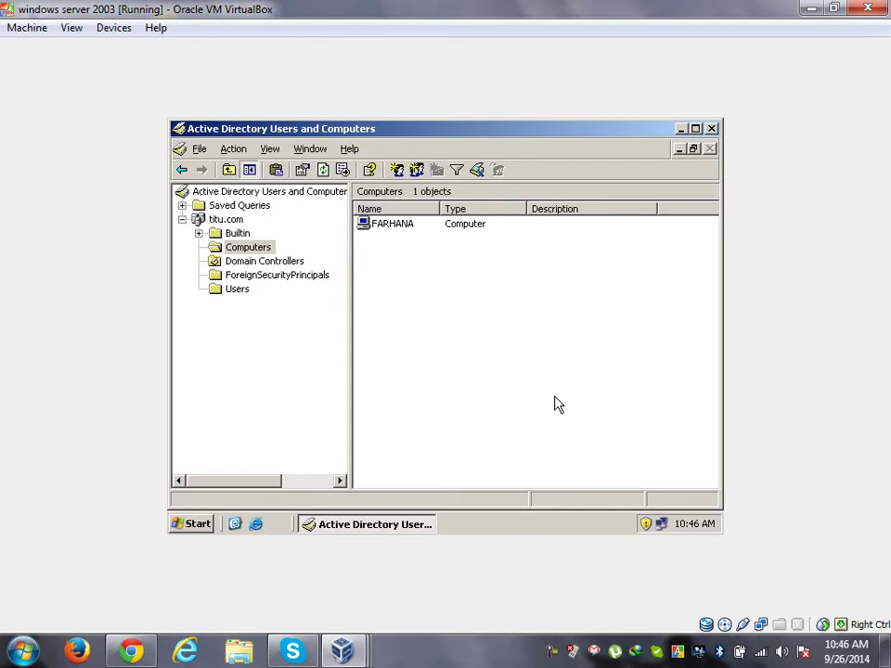
left_click(403, 227)
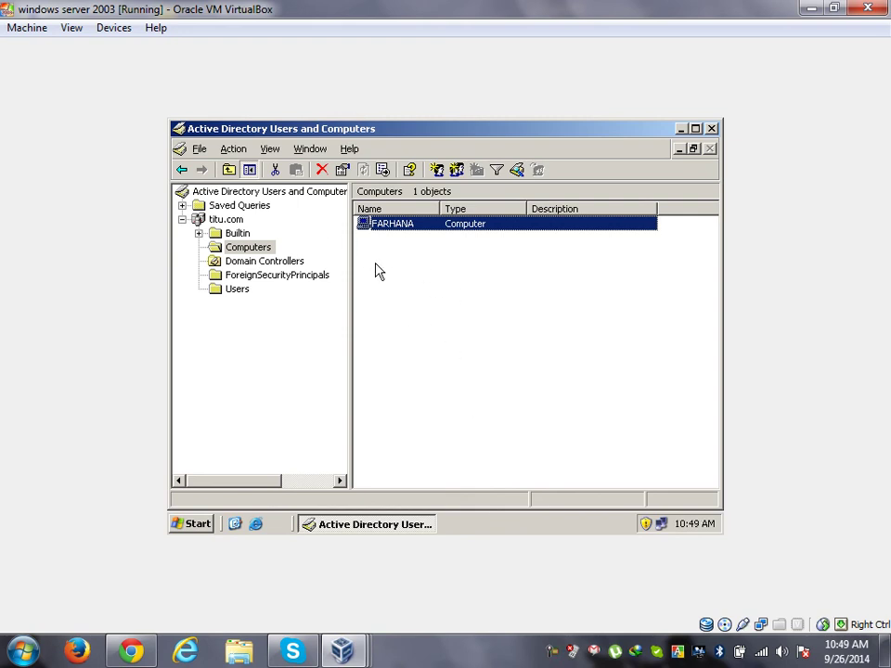
left_click(568, 650)
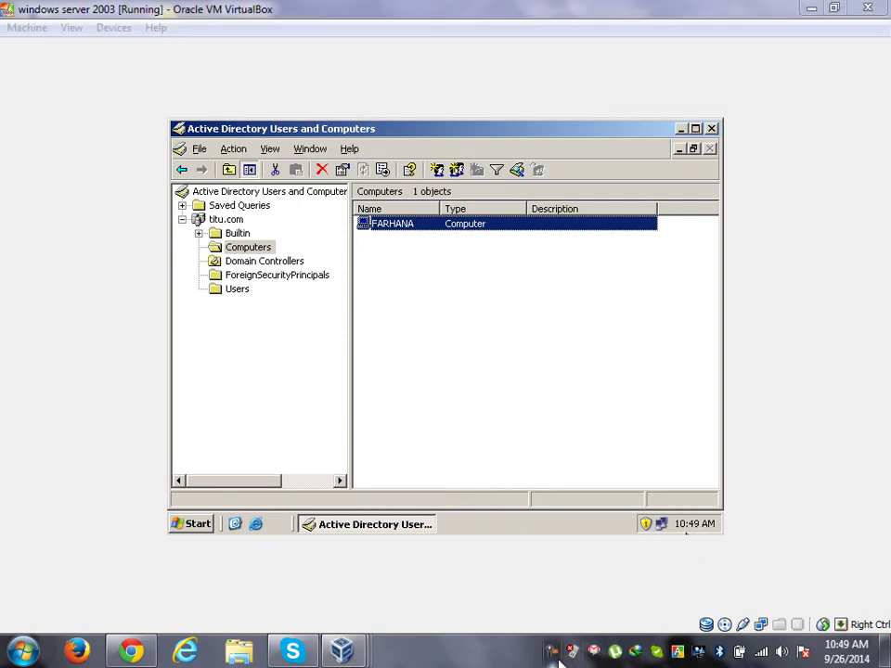